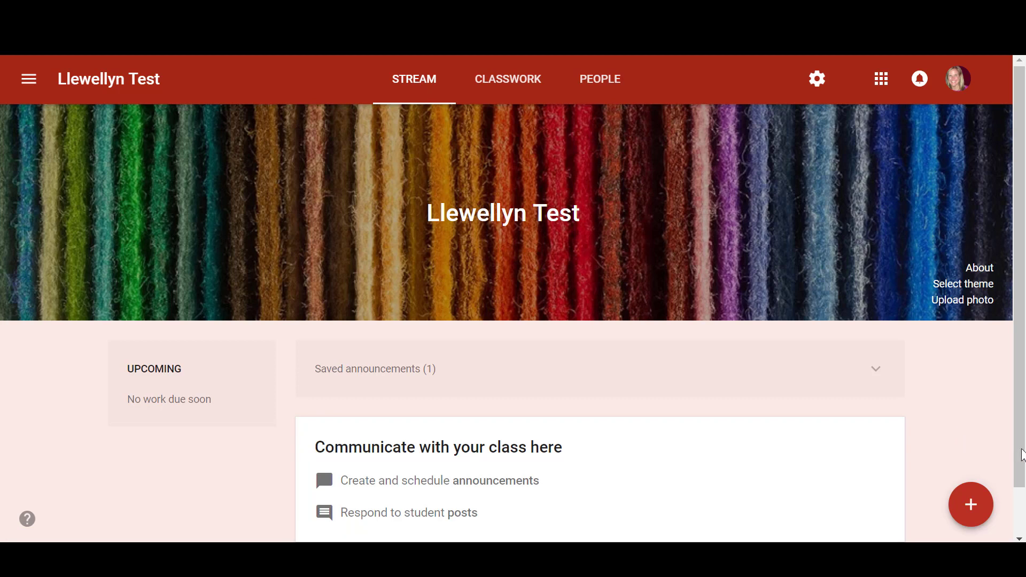
# Step: Create a class announcement in the Stream with the text "New Announcement"
pyautogui.scroll(-1, 1022, 454)
pyautogui.moveTo(967, 510)
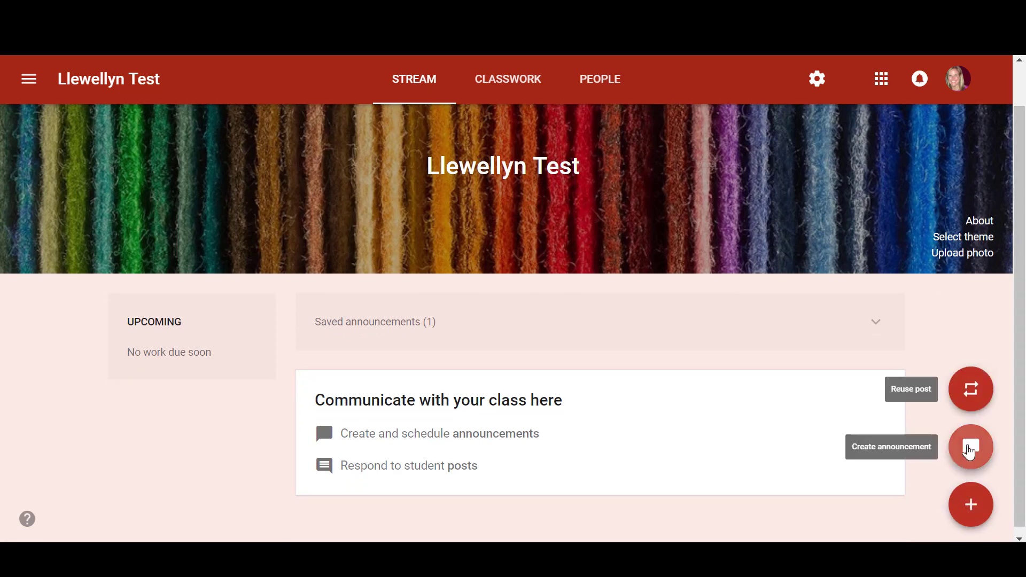
pyautogui.click(969, 451)
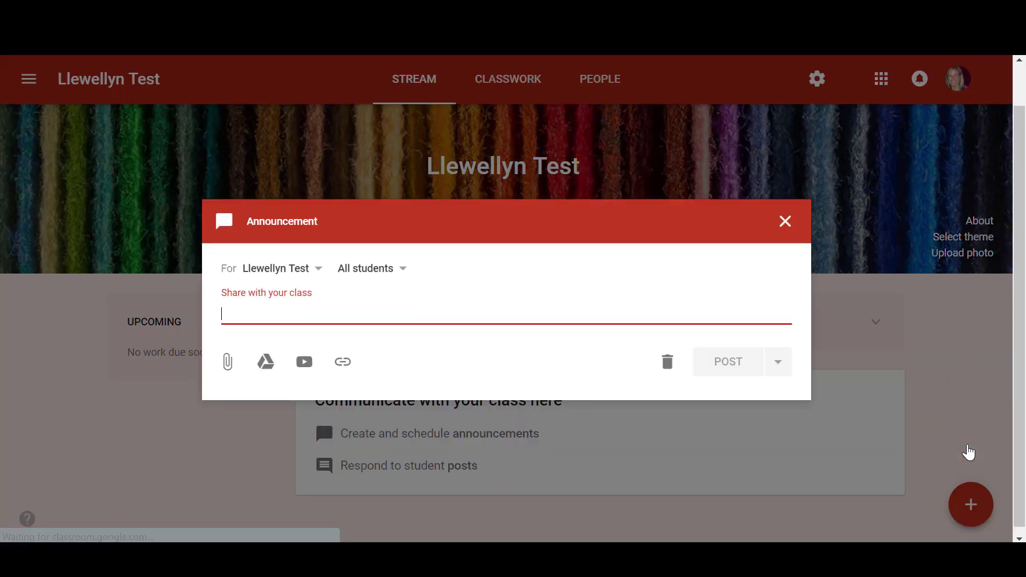
pyautogui.write('New Announcement')
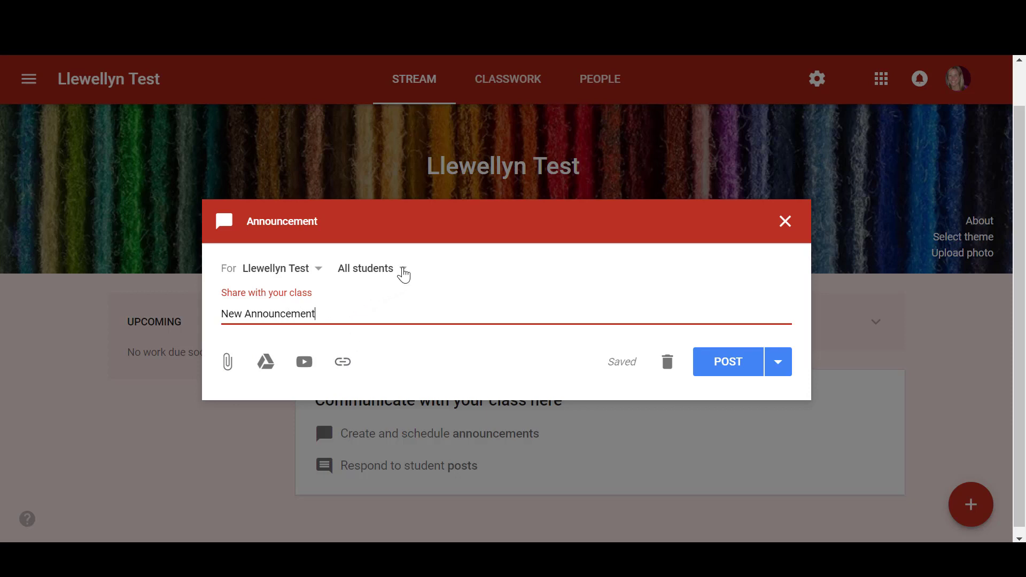
# Step: Try addressing the announcement to Sample Account only, and restore the recipients to All students
pyautogui.click(403, 271)
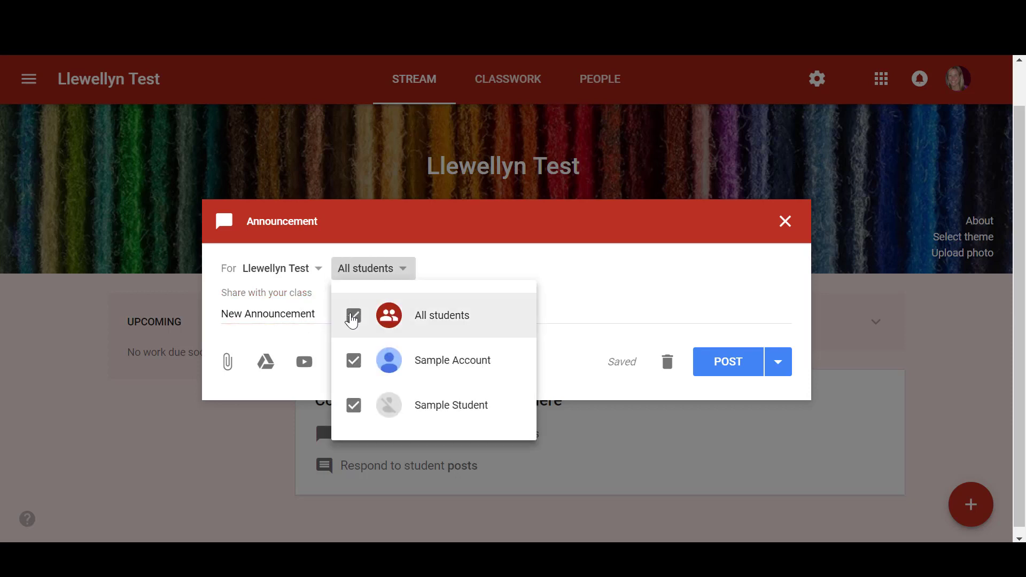
pyautogui.click(352, 316)
pyautogui.click(354, 362)
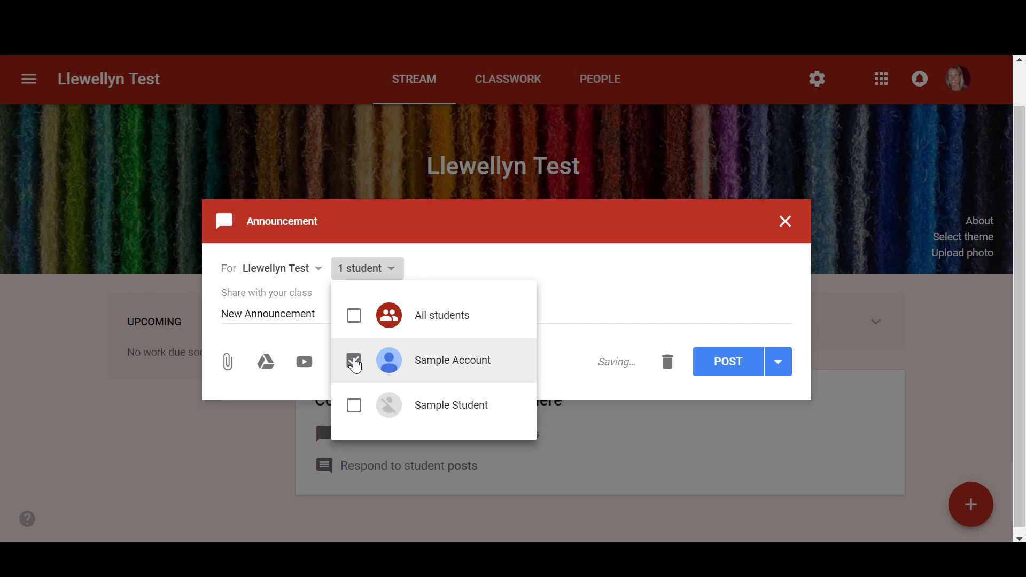
pyautogui.click(353, 361)
pyautogui.click(354, 315)
pyautogui.click(716, 309)
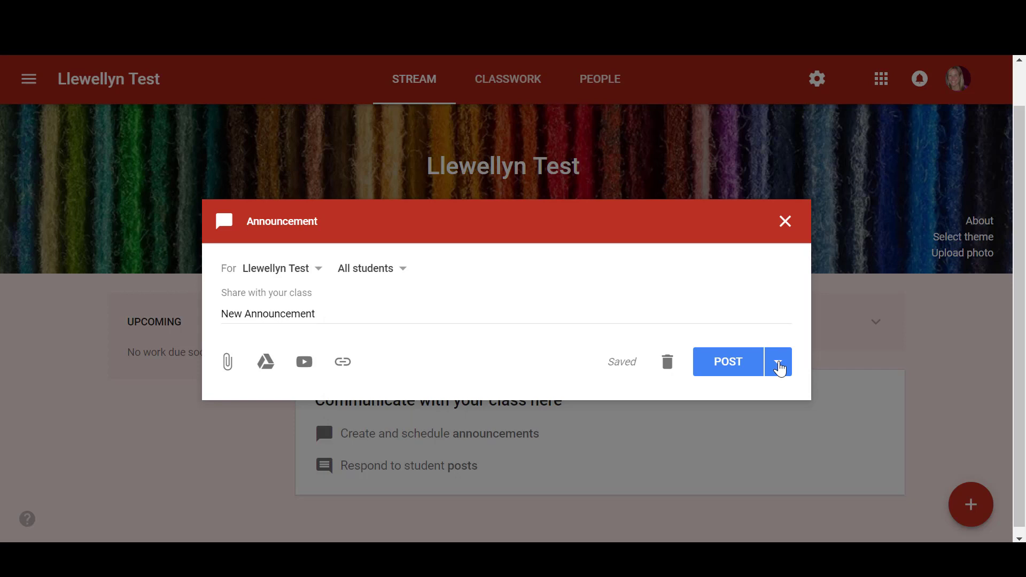
# Step: Examine the date and time options for scheduling the announcement, and cancel the scheduling
pyautogui.click(779, 367)
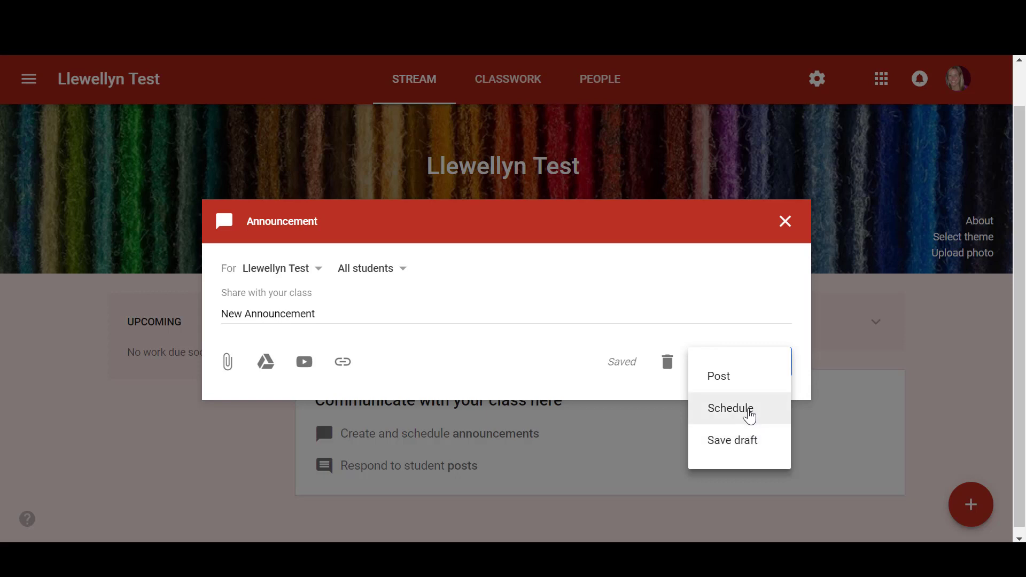
pyautogui.click(749, 412)
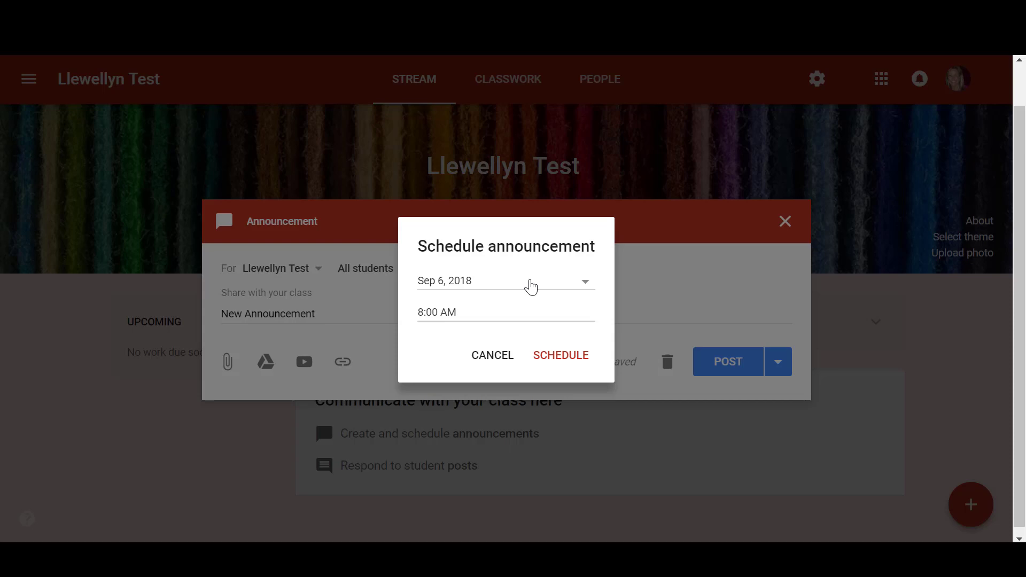
pyautogui.click(499, 357)
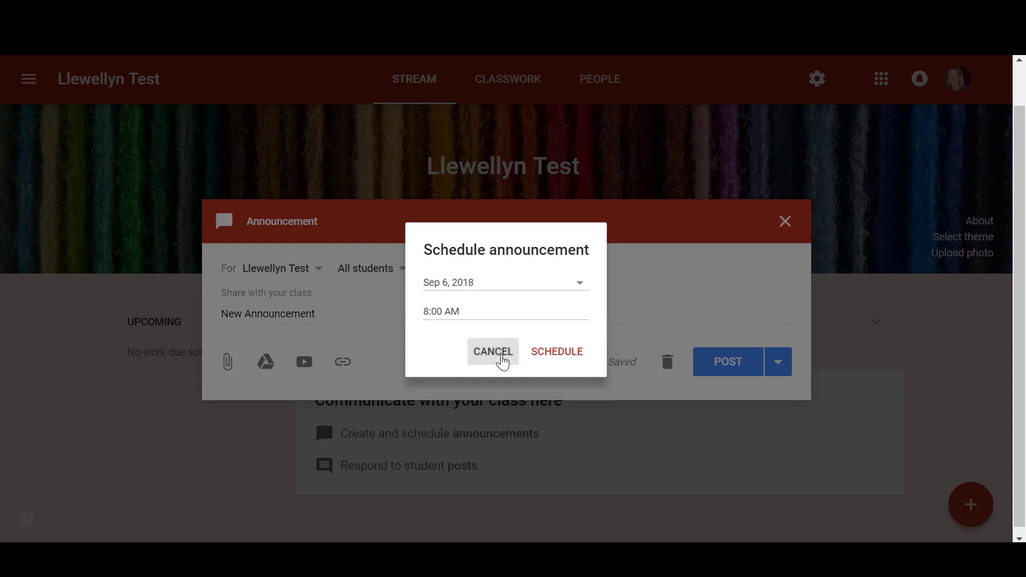
# Step: Save the announcement as a draft
pyautogui.click(776, 365)
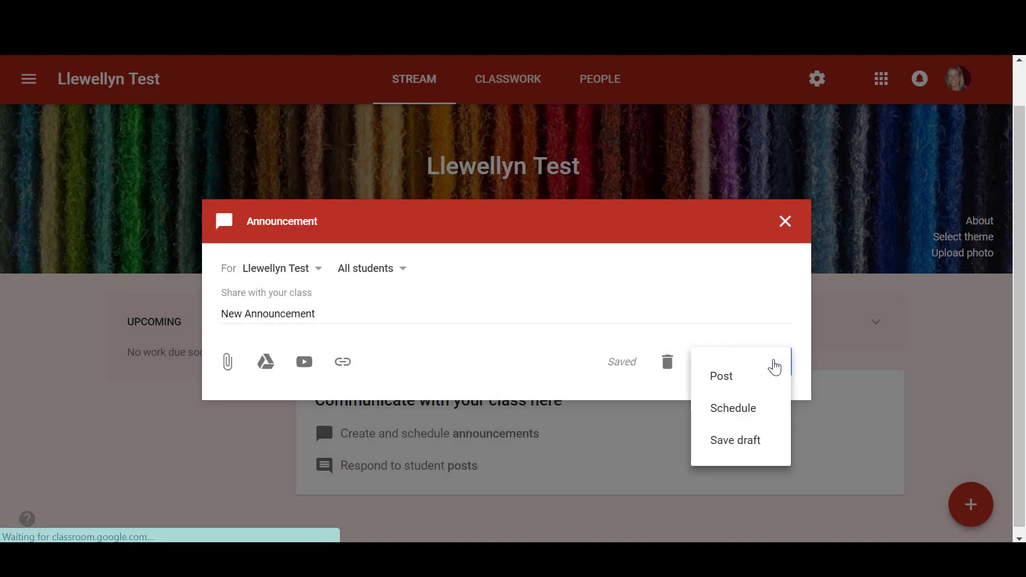
pyautogui.click(747, 451)
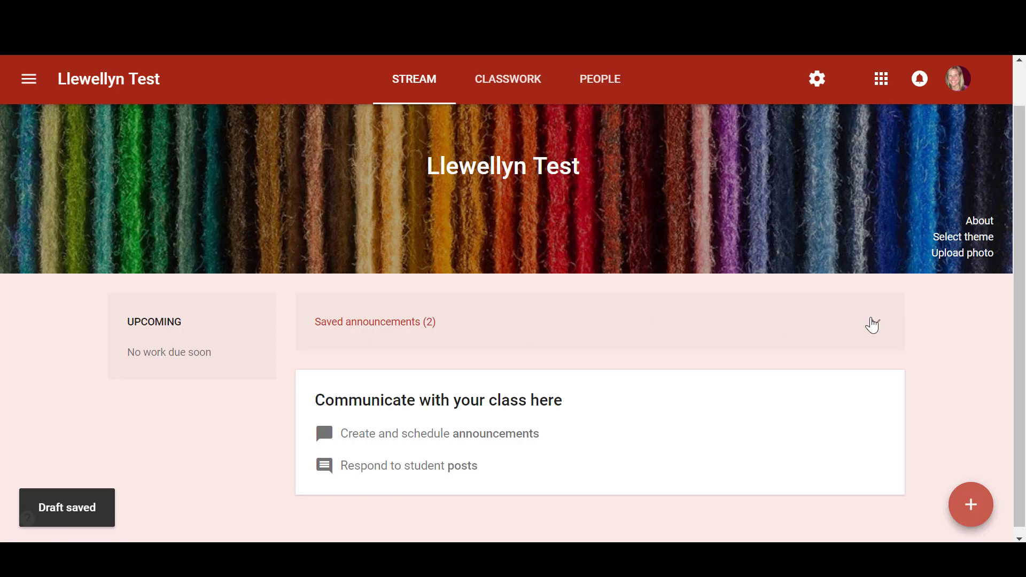
# Step: Open the "New Announcement" draft from the saved announcements, review its posting options, and close it
pyautogui.click(872, 323)
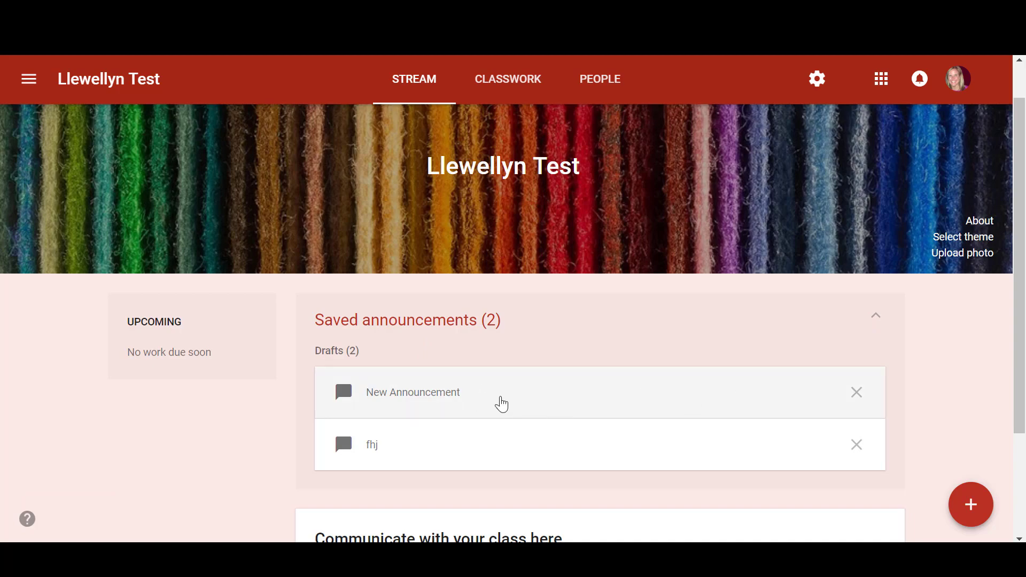
pyautogui.click(490, 402)
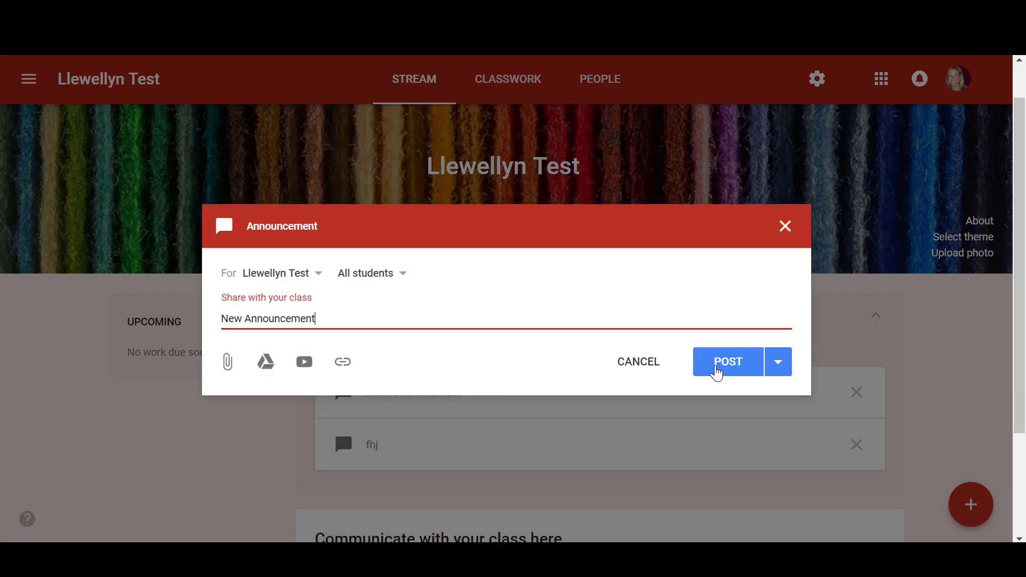
pyautogui.click(779, 366)
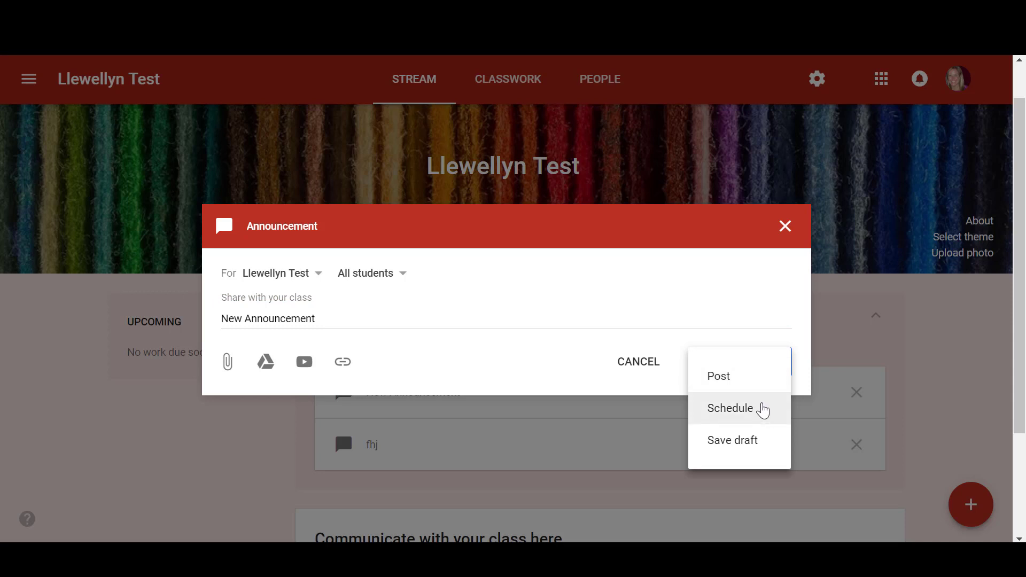
pyautogui.click(785, 227)
# Step: Select the Field Trip Announcement from the 2018 test class for reuse, and close the selection without reusing it
pyautogui.moveTo(971, 505)
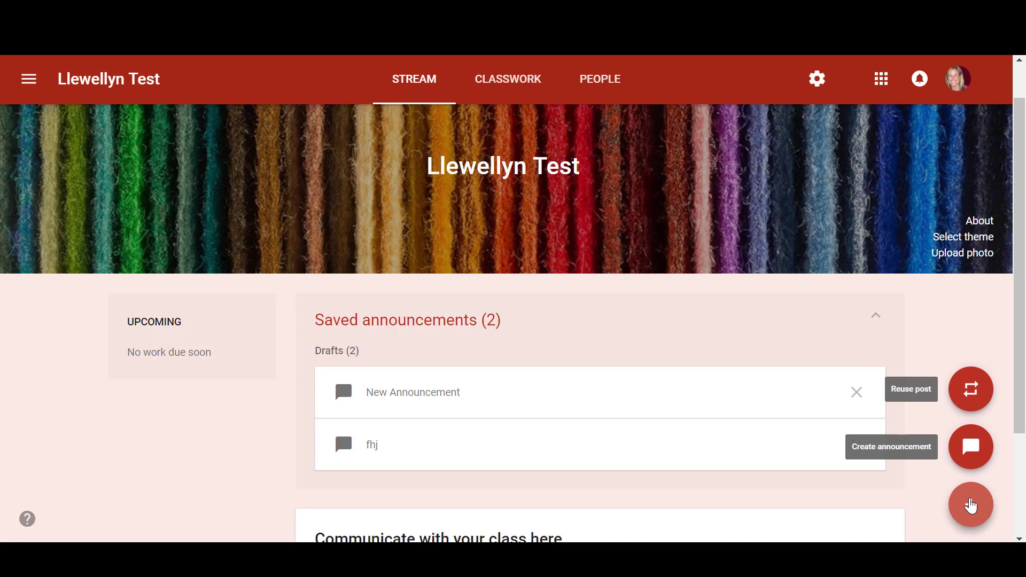
pyautogui.click(969, 389)
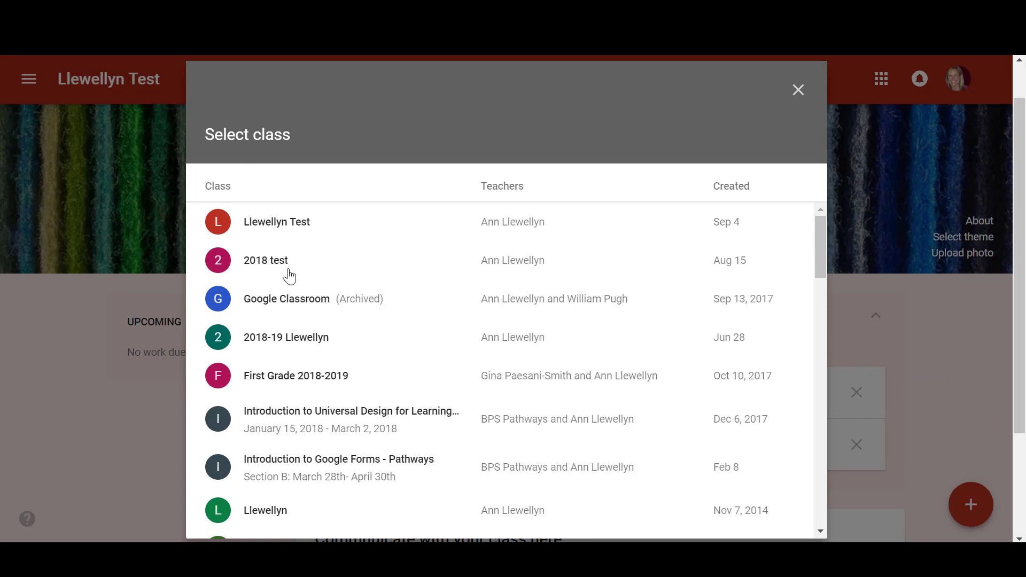
pyautogui.click(257, 271)
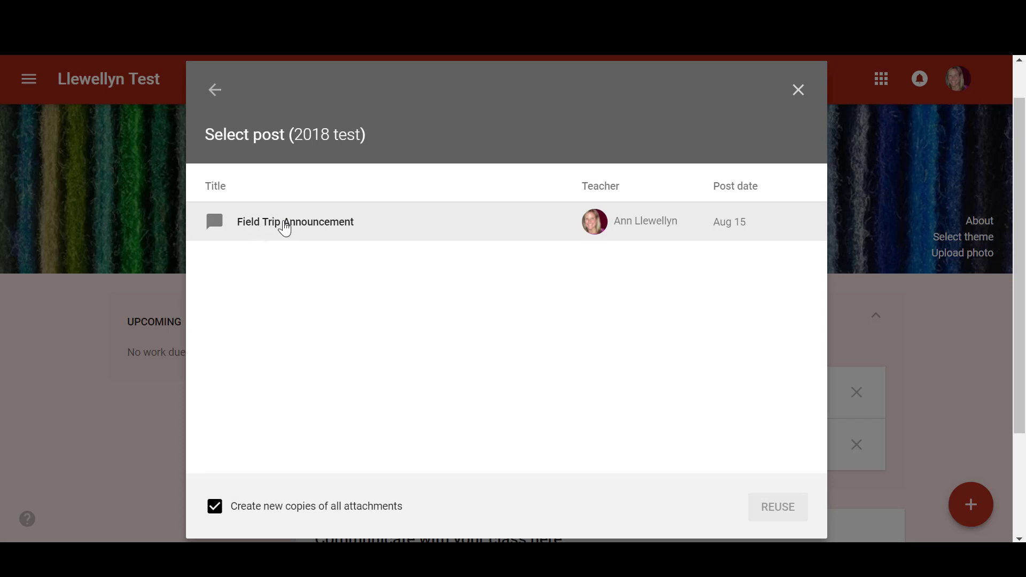
pyautogui.click(286, 222)
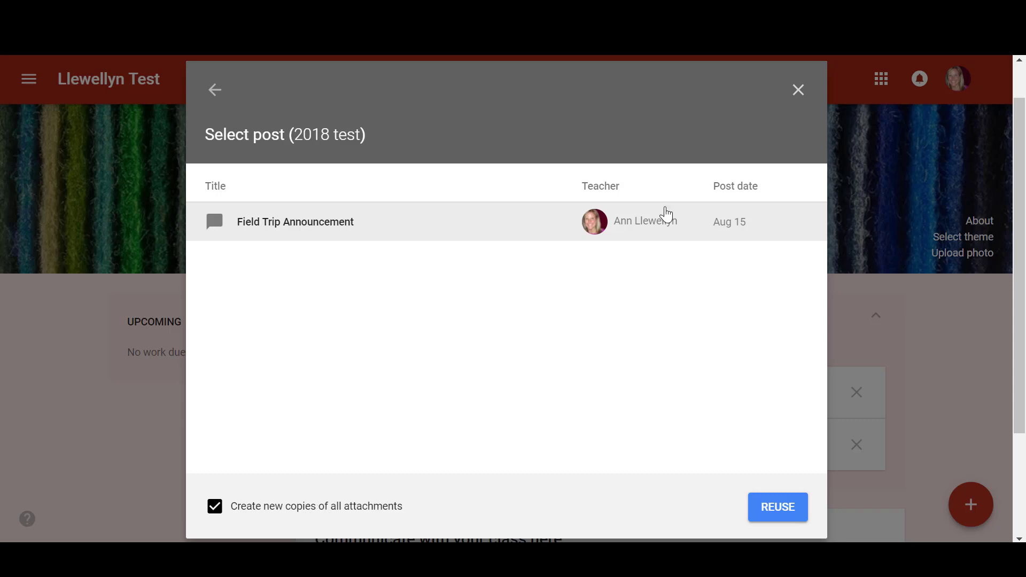
pyautogui.click(798, 90)
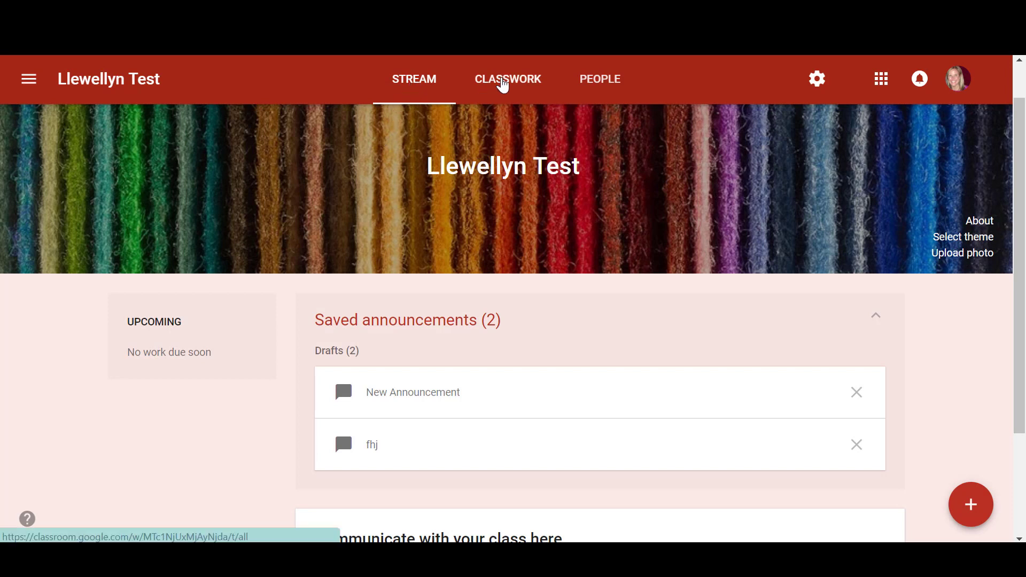
# Step: Create a new assignment in Classwork with the title "Lies and Slides"
pyautogui.click(503, 85)
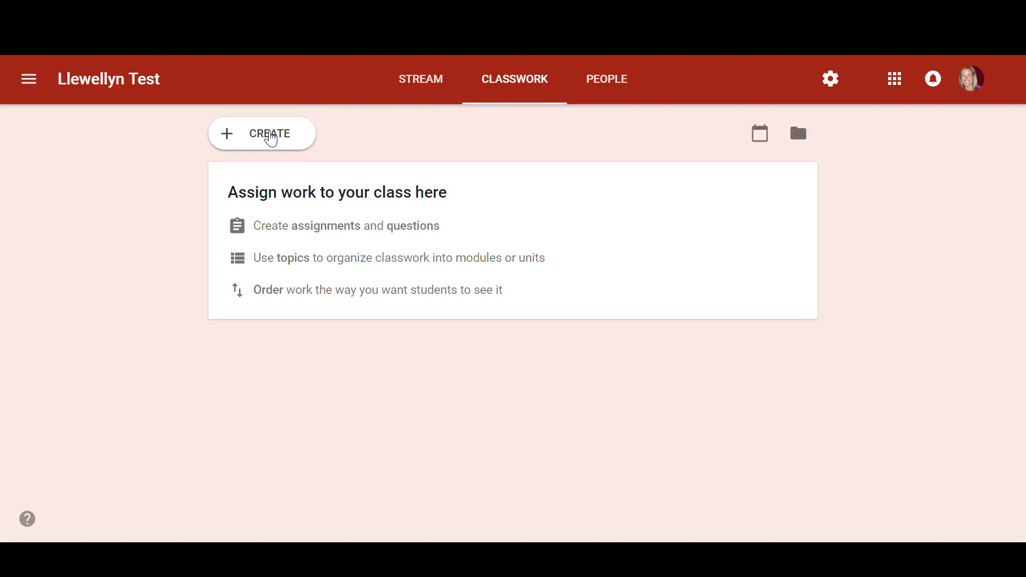
pyautogui.click(271, 137)
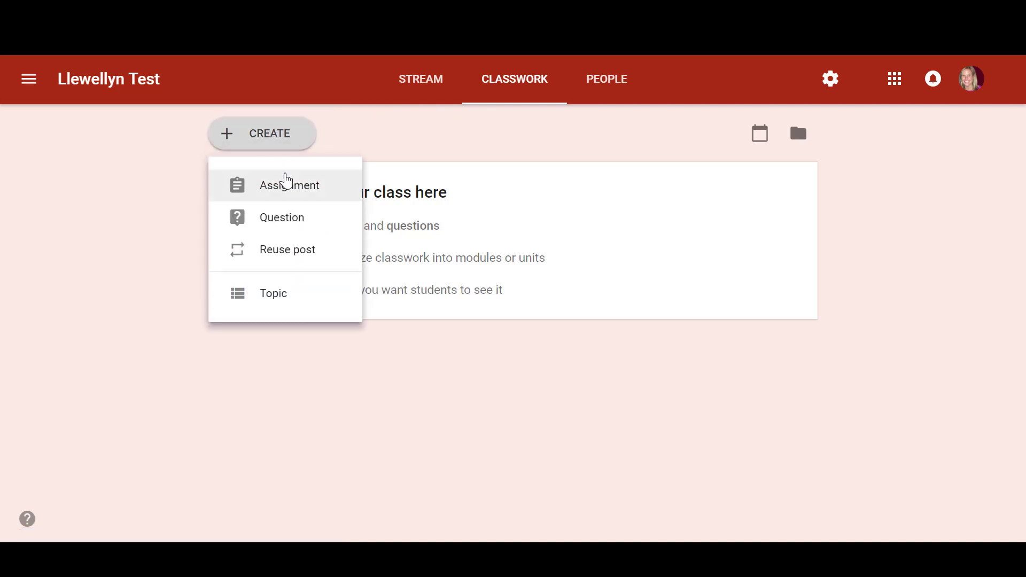
pyautogui.click(291, 191)
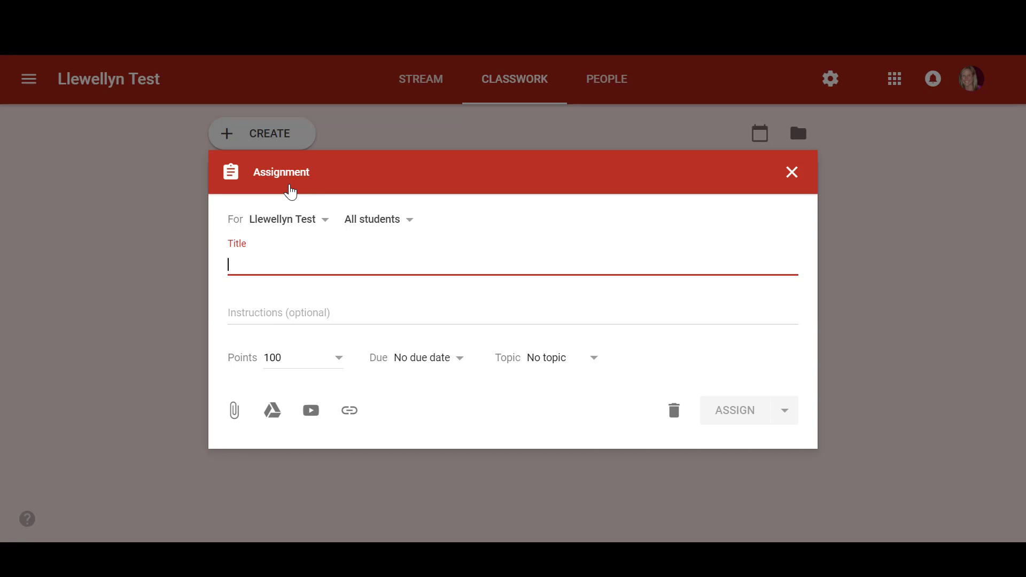
pyautogui.write('Lies')
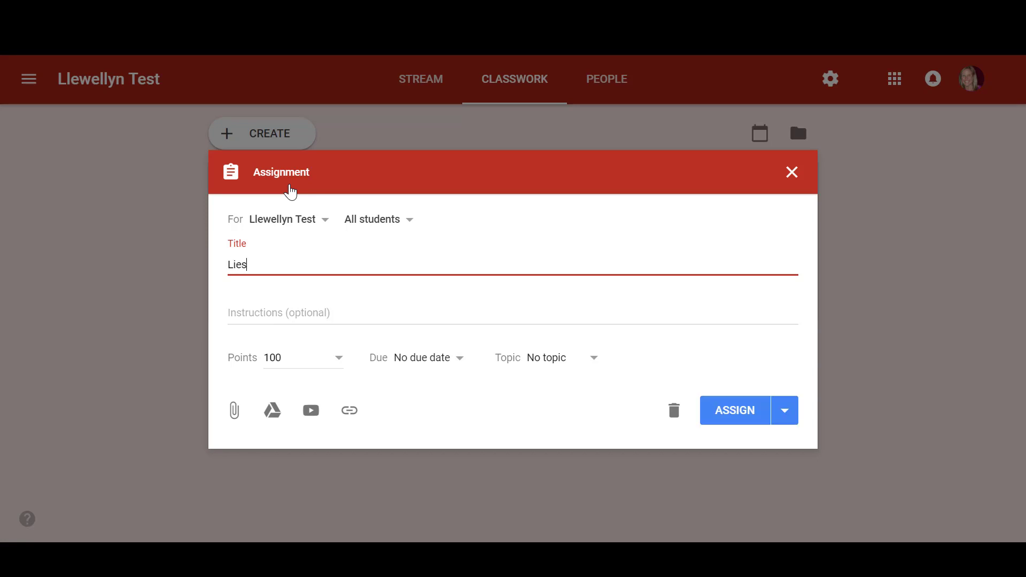
pyautogui.write(' and Slides')
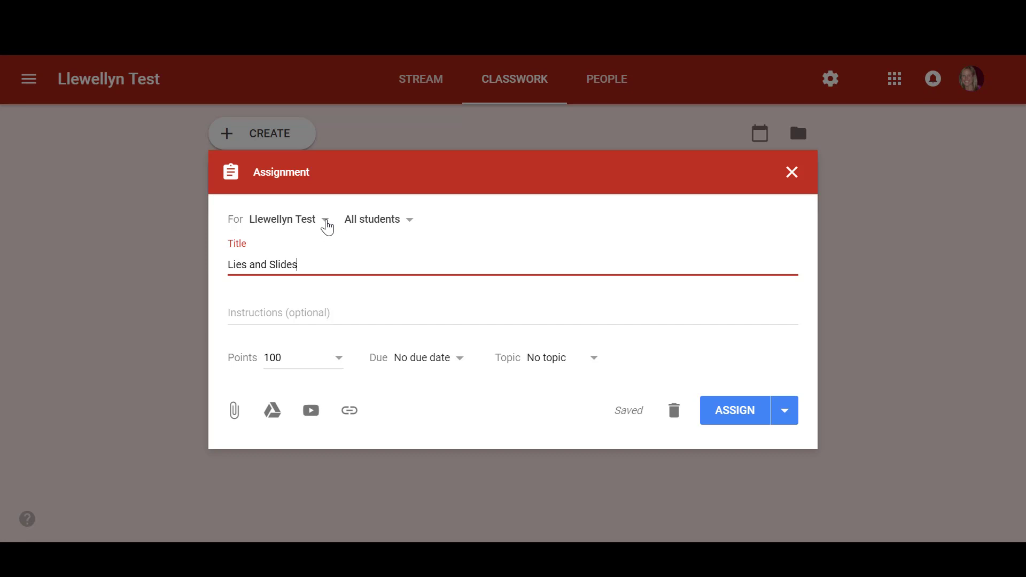
# Step: Examine which classes and students the assignment can be given to, leaving the selection as it is
pyautogui.click(326, 220)
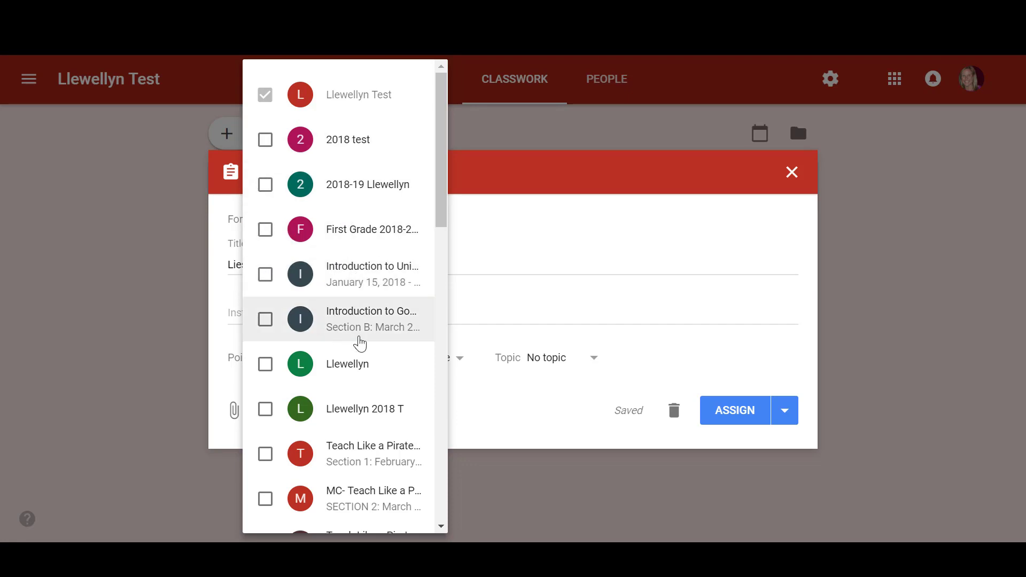
pyautogui.click(530, 228)
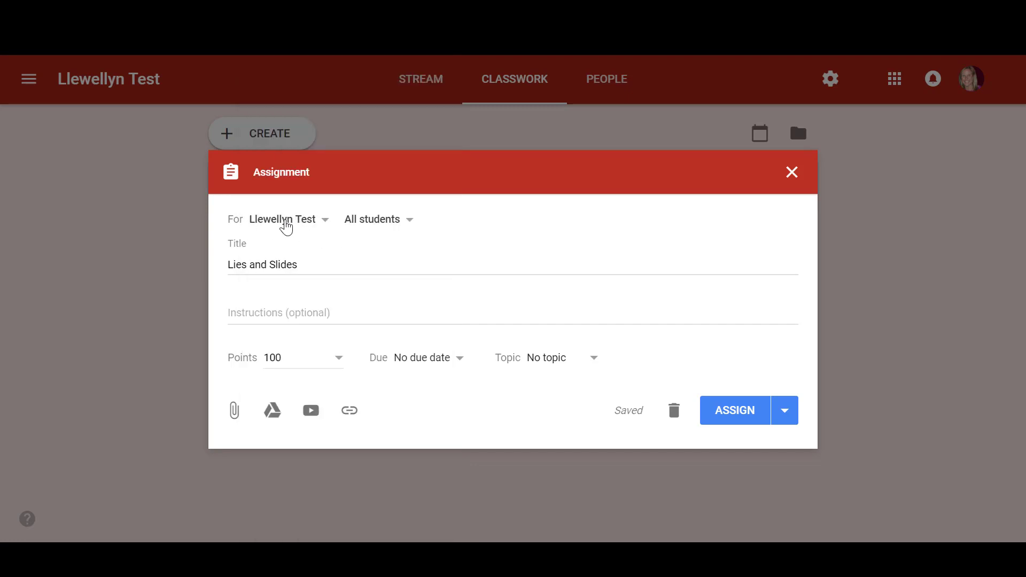
pyautogui.click(409, 223)
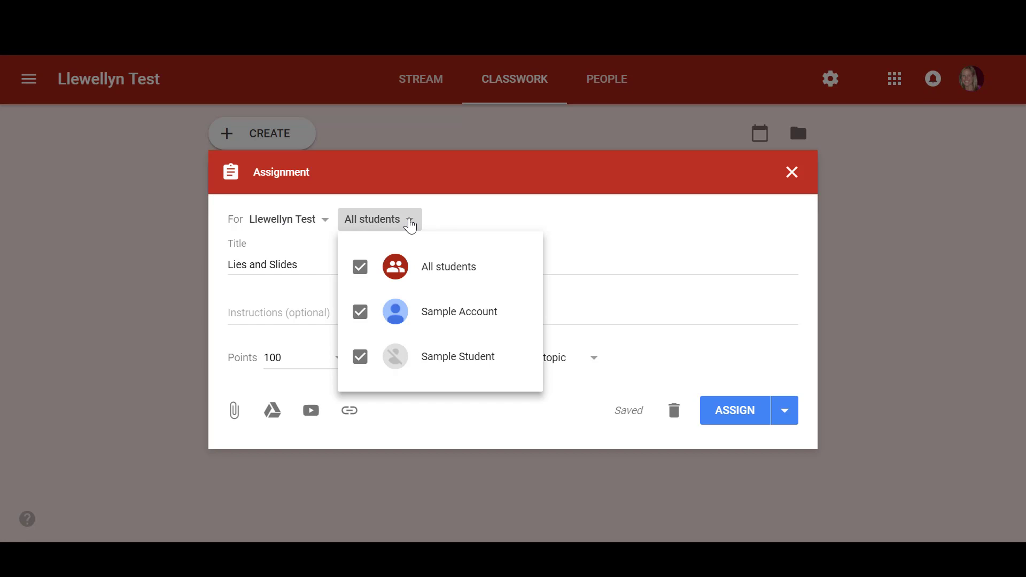
pyautogui.click(620, 233)
# Step: Look at the assignment's instructions field and its due date and time settings without entering anything
pyautogui.click(336, 315)
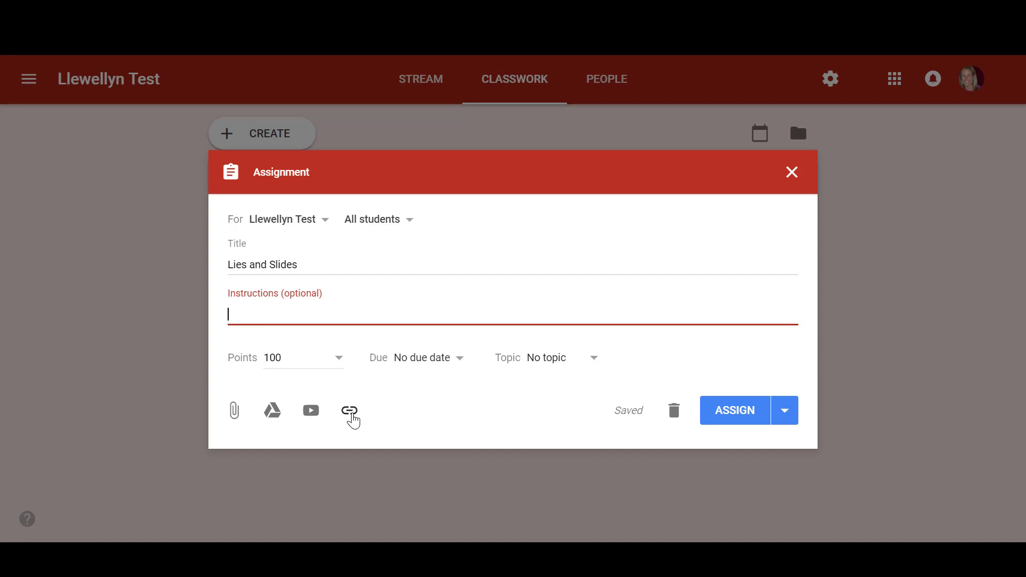
pyautogui.click(457, 362)
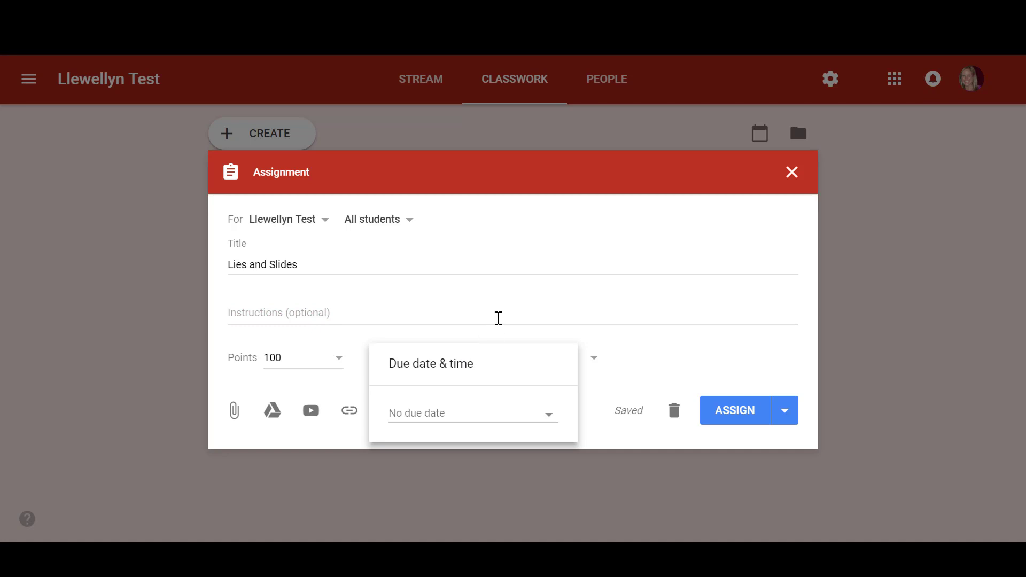
pyautogui.click(500, 315)
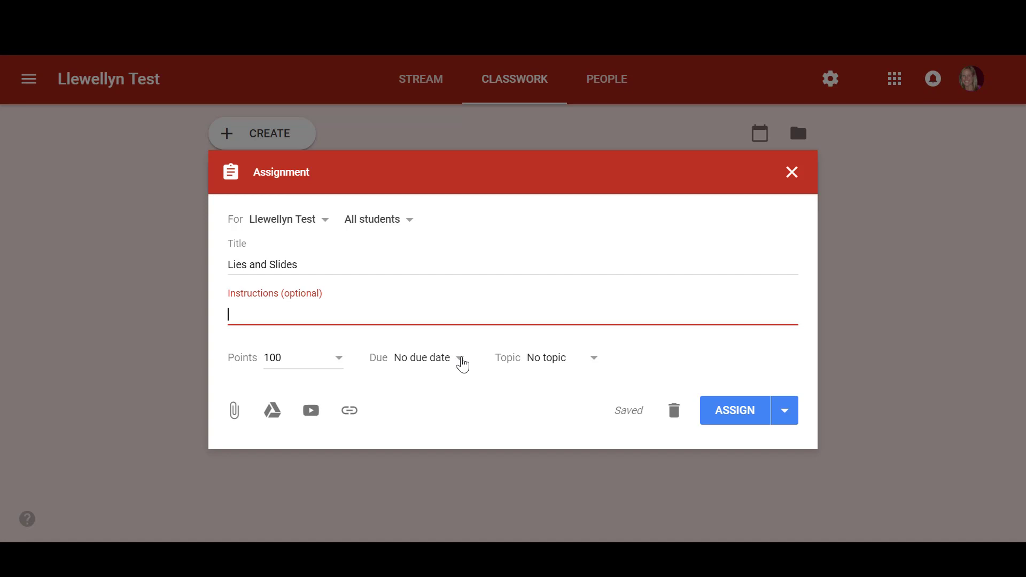
# Step: Set the assignment's points to Ungraded and create the topic "Language Arts" for it
pyautogui.click(338, 358)
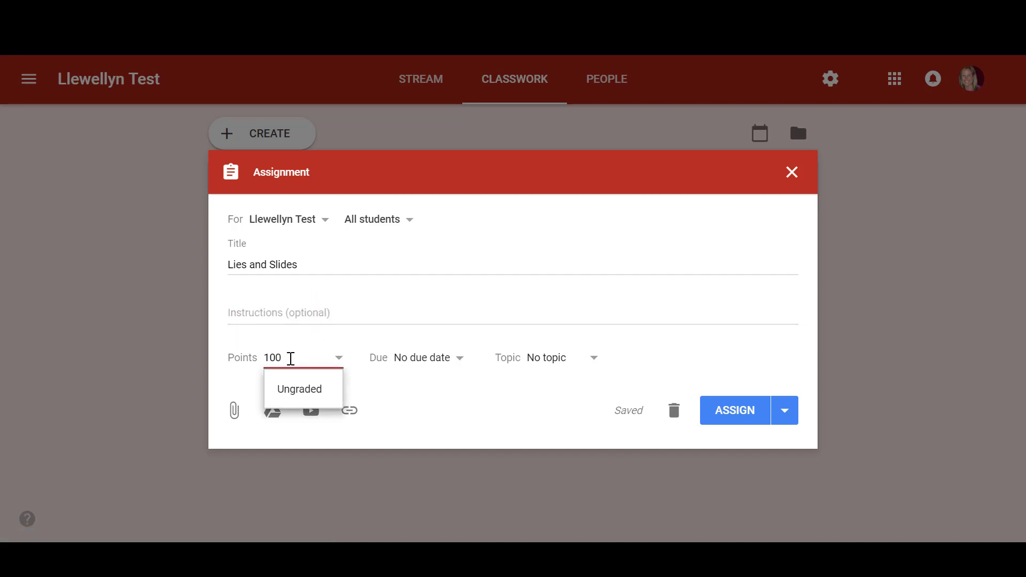
pyautogui.click(310, 396)
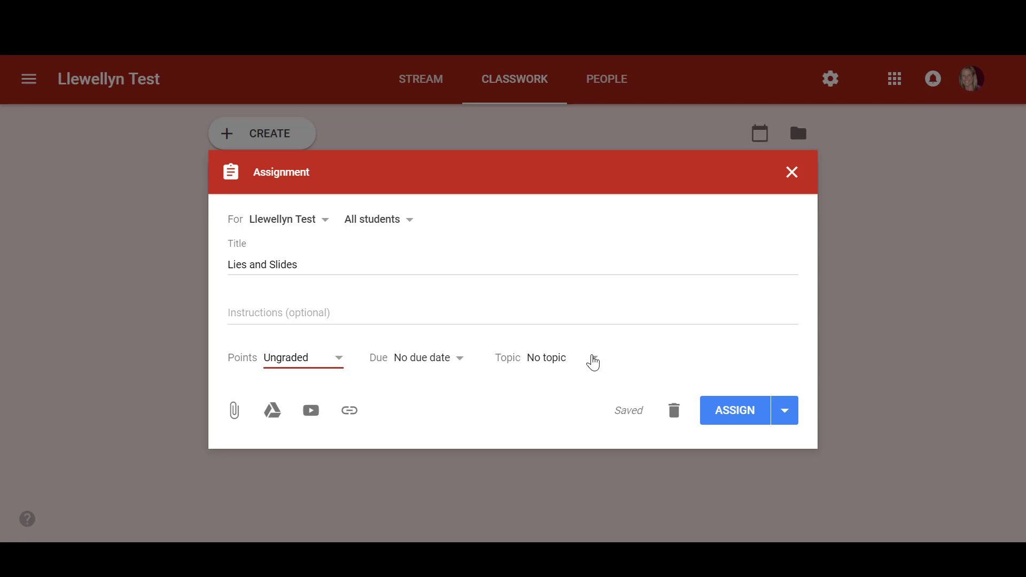
pyautogui.click(593, 362)
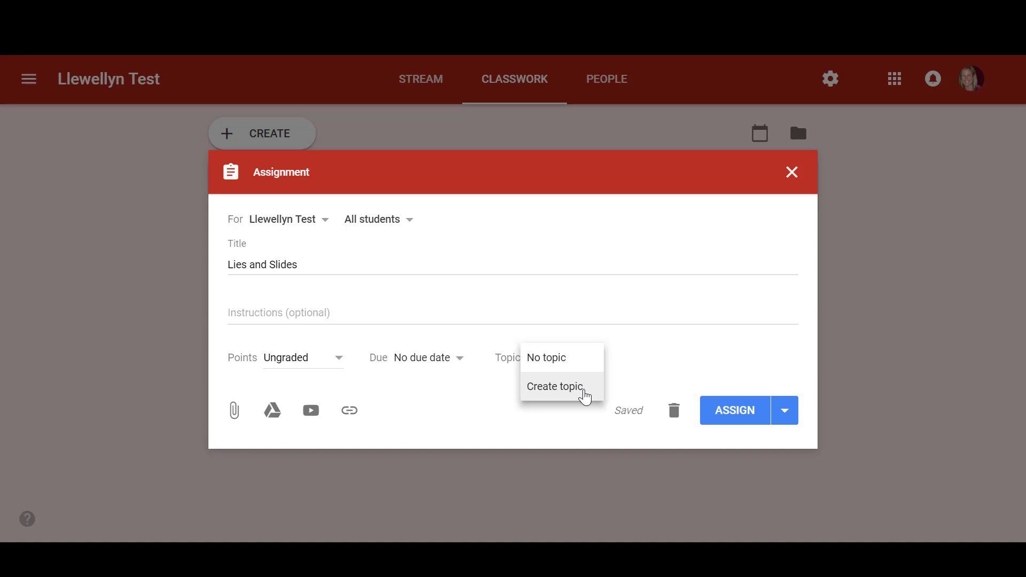
pyautogui.click(584, 397)
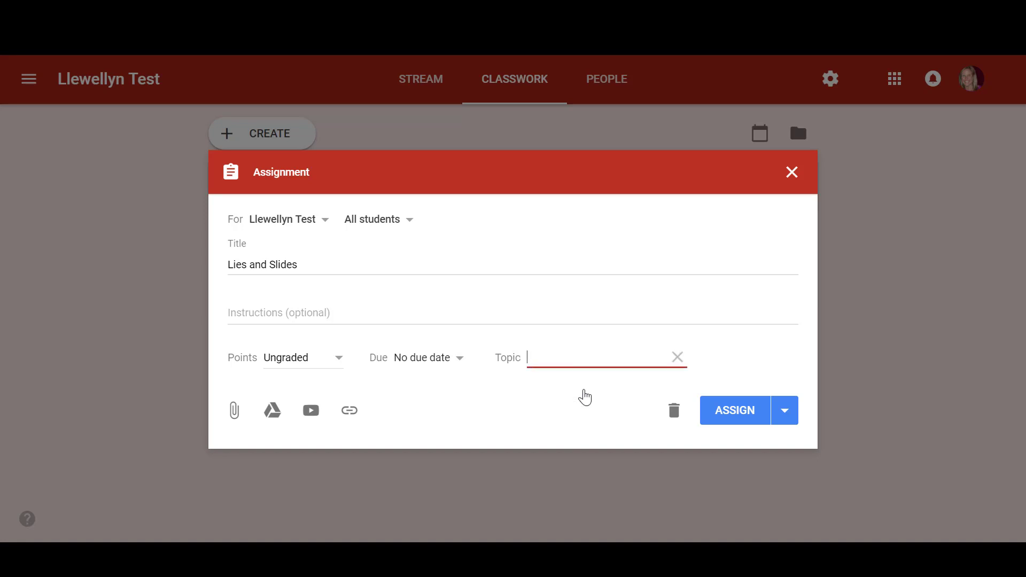
pyautogui.write('Language Arts')
pyautogui.click(575, 356)
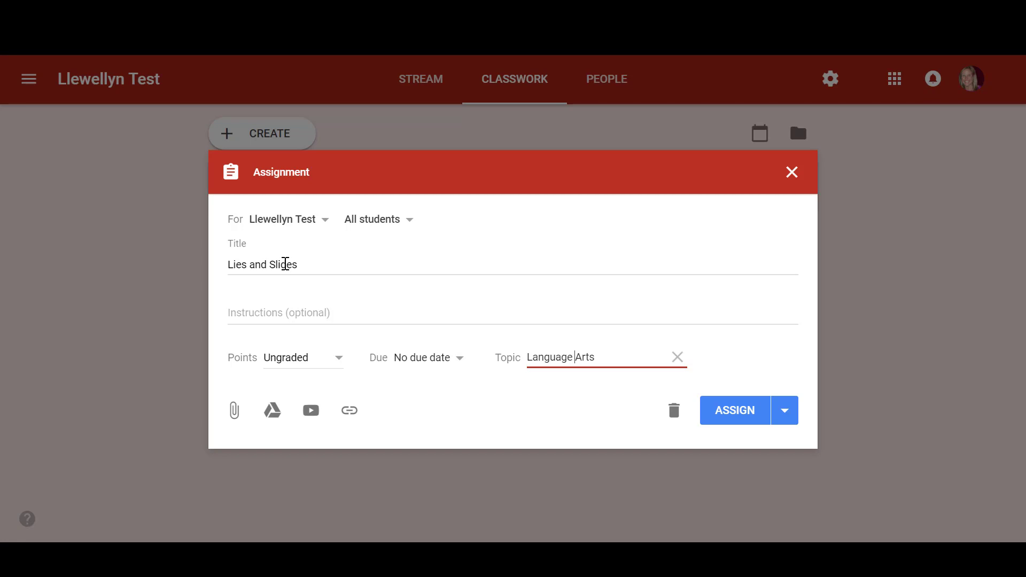
# Step: Attach the "Lies and Slides Example" presentation from Google Drive to the assignment
pyautogui.click(274, 414)
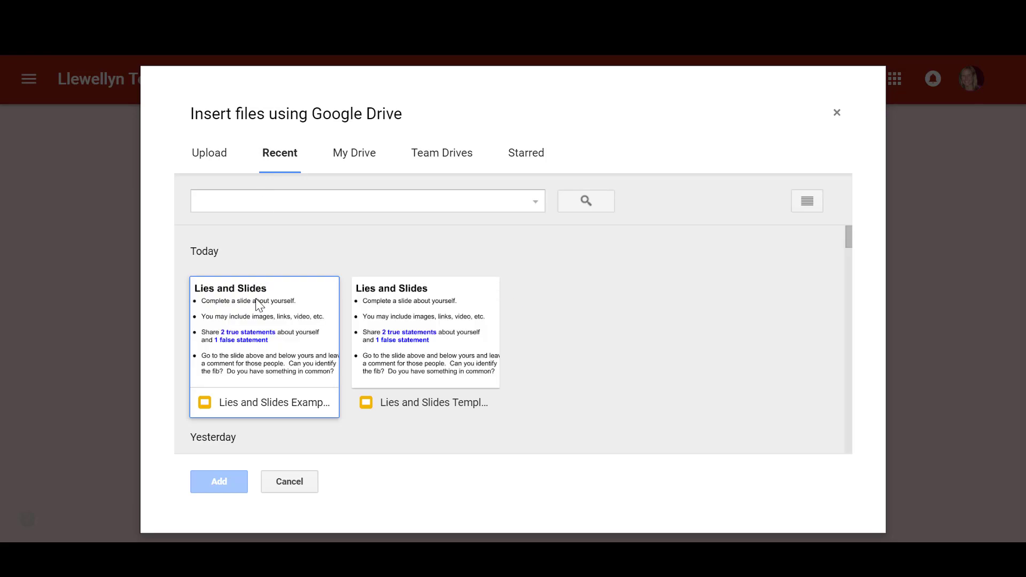
pyautogui.click(258, 303)
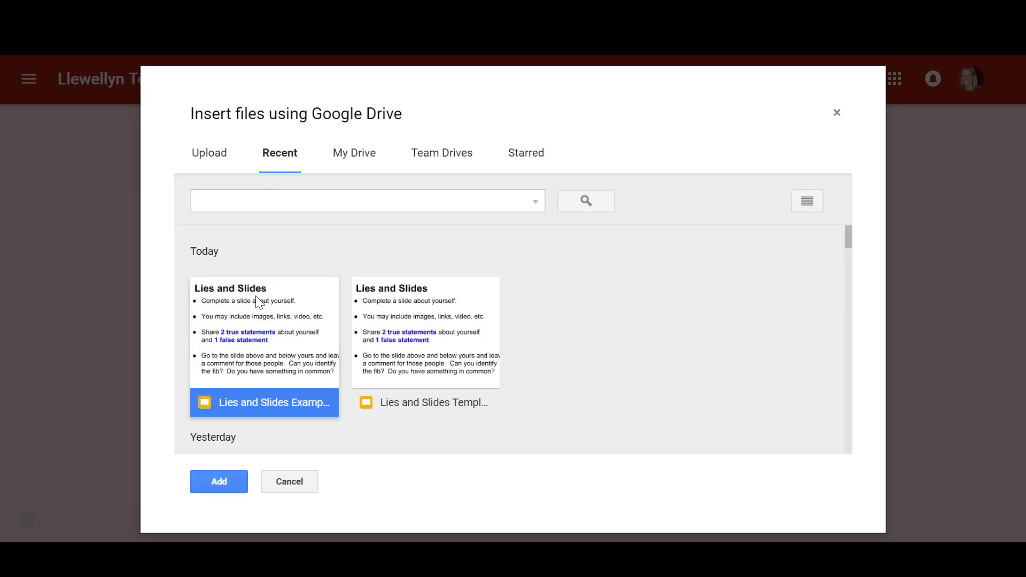
pyautogui.click(225, 476)
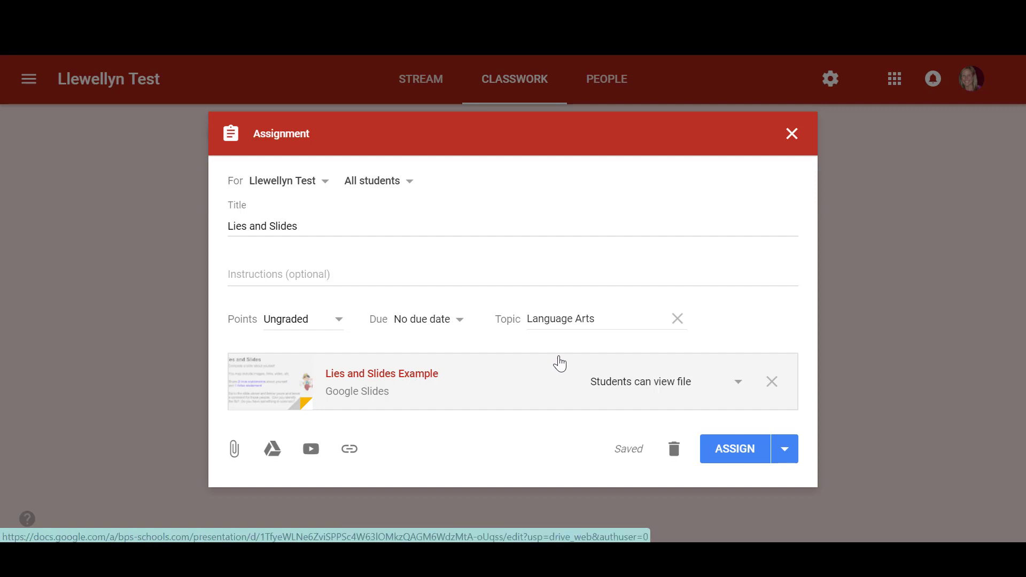
# Step: Examine the attachment's student access options, and open the attached presentation to browse its instruction slide and the individual student slides
pyautogui.click(739, 386)
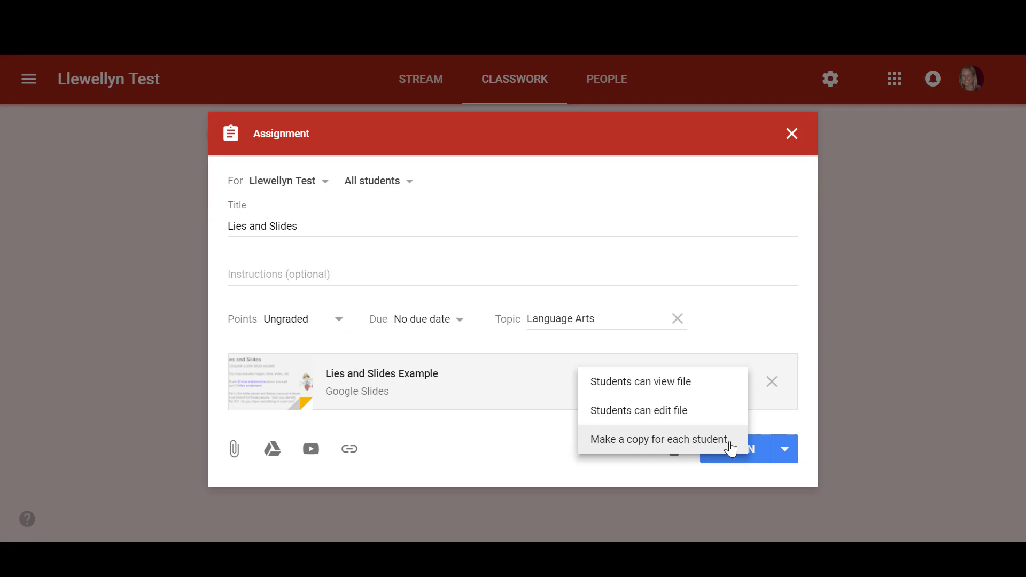
pyautogui.click(409, 381)
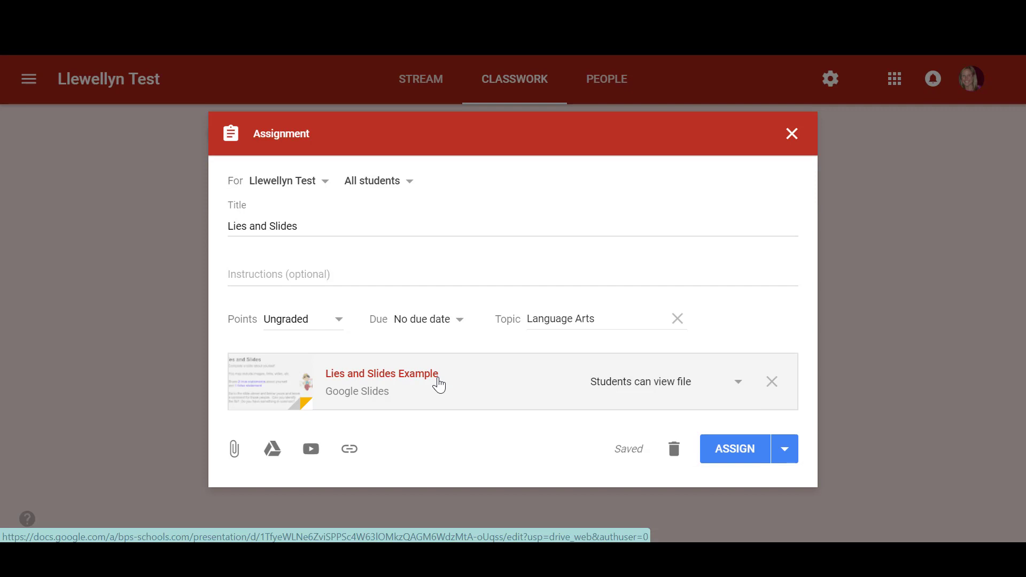
pyautogui.click(435, 382)
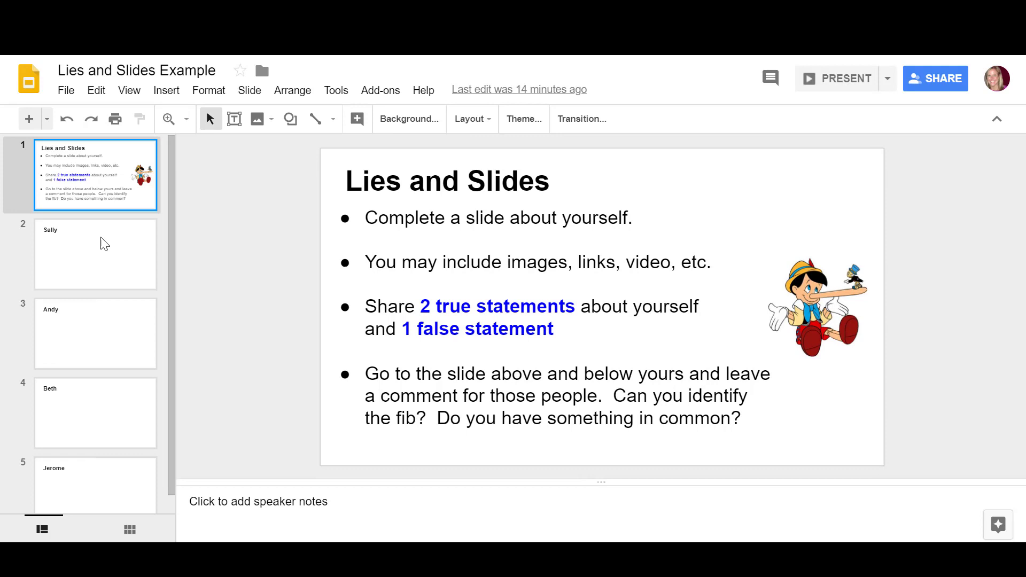
pyautogui.click(104, 244)
pyautogui.press('Down')
pyautogui.press('Down')
pyautogui.press('Down')
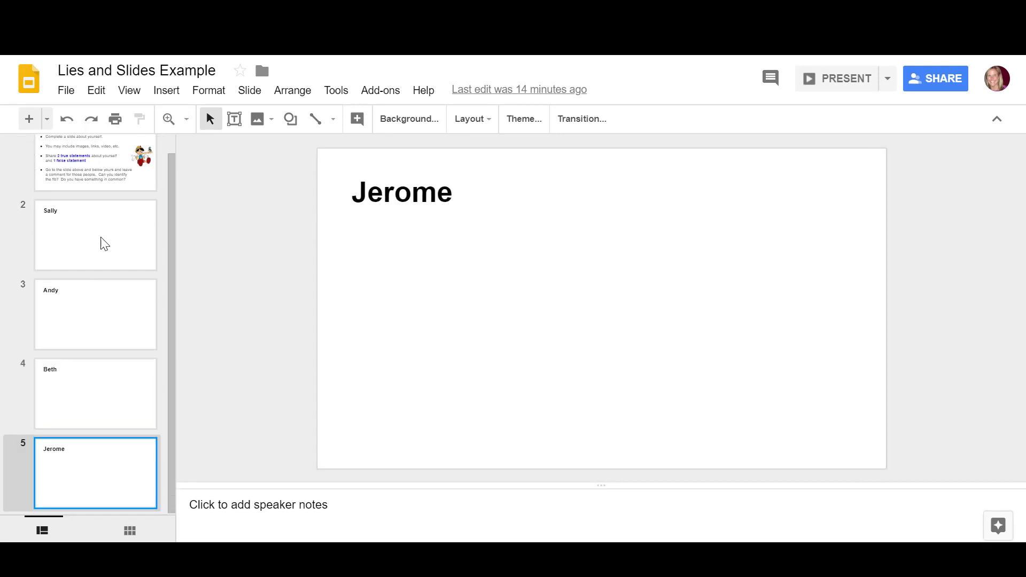
pyautogui.press('Up')
pyautogui.press('Up')
pyautogui.press('Up')
pyautogui.press('Up')
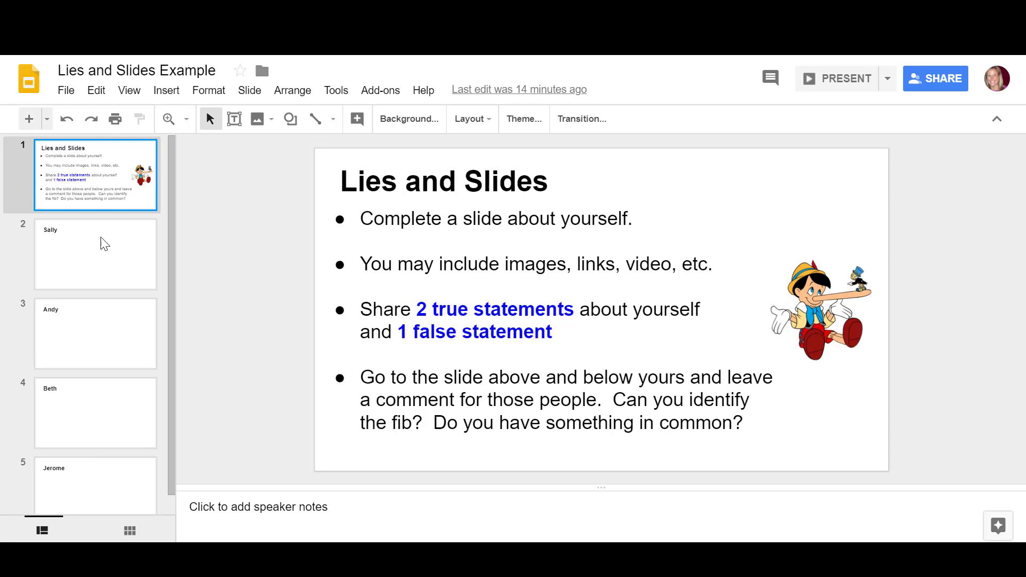
pyautogui.click(95, 239)
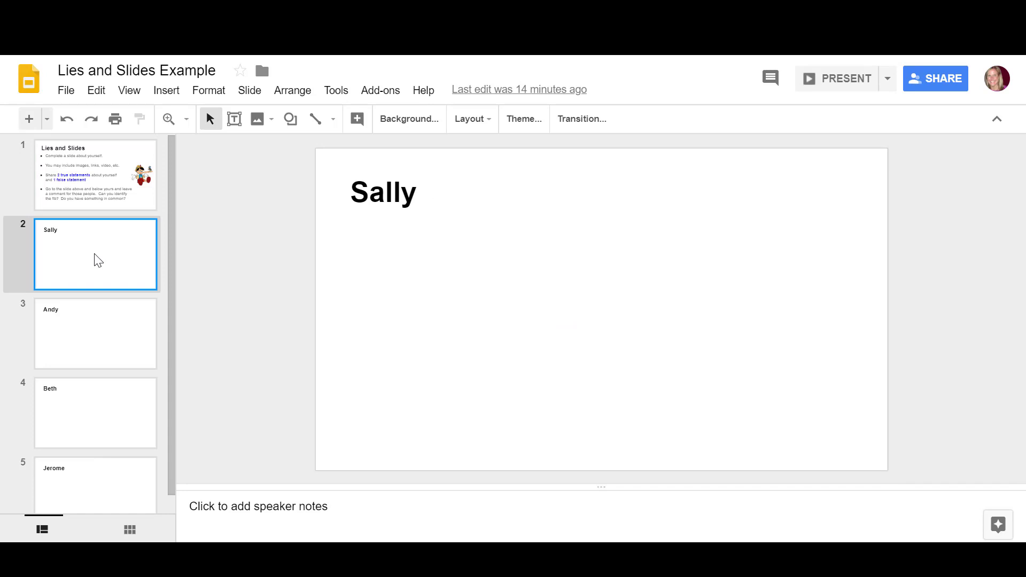
pyautogui.click(96, 327)
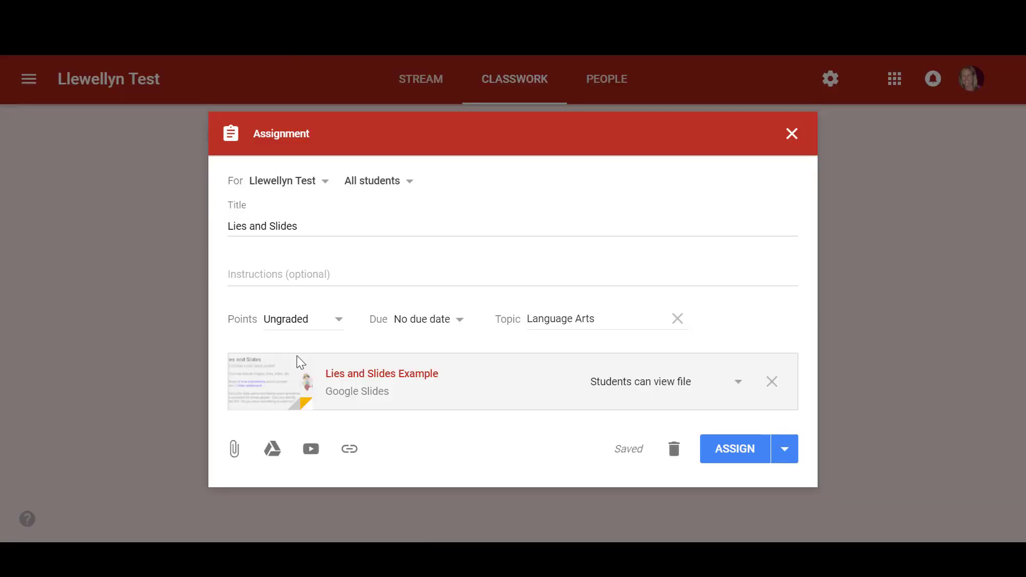
# Step: Set the attached presentation to "Students can edit file" and save the assignment as a draft
pyautogui.click(740, 386)
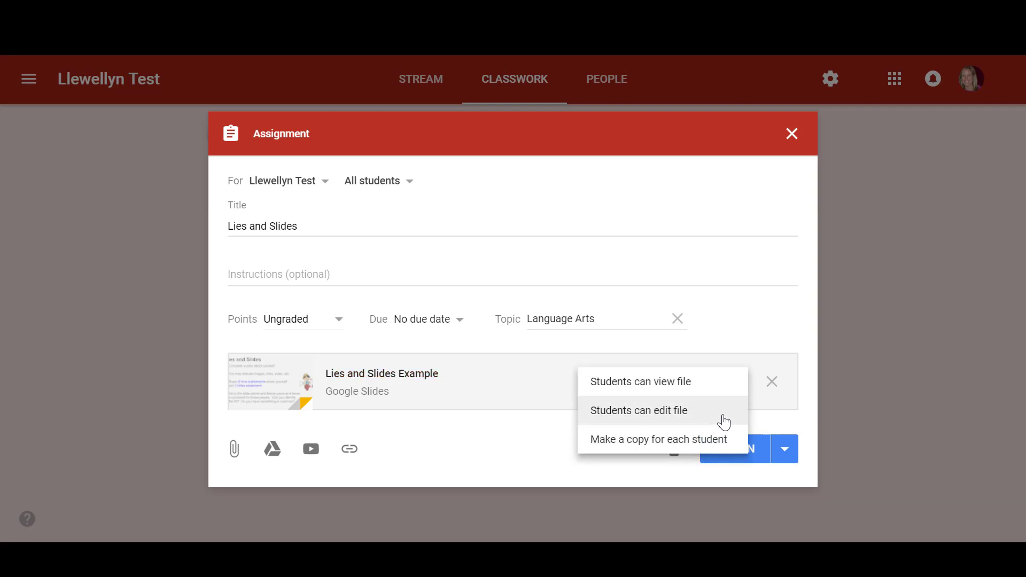
pyautogui.click(722, 421)
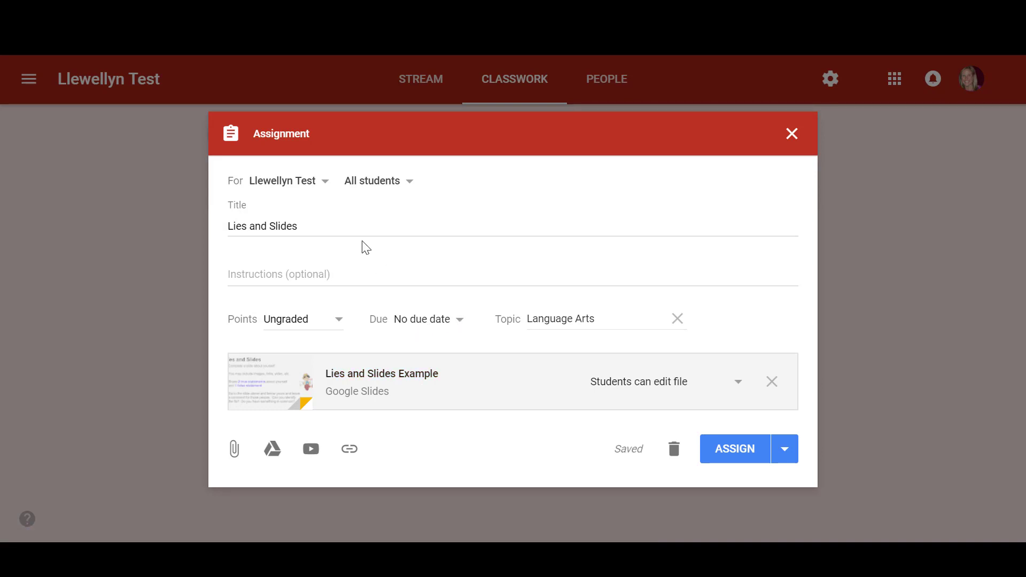
pyautogui.click(785, 454)
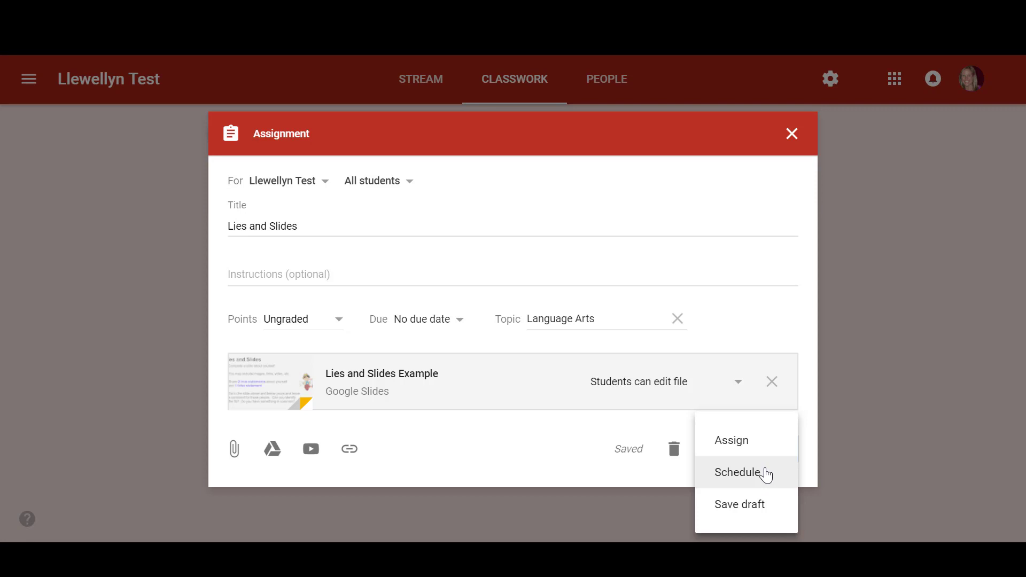
pyautogui.click(770, 511)
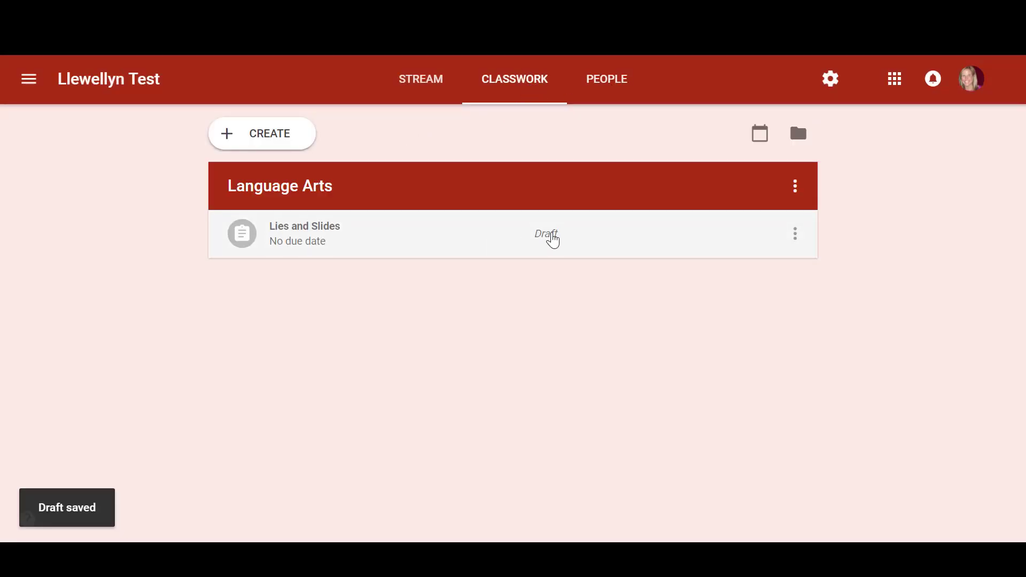
# Step: Reopen the "Lies and Slides" draft for editing and assign it to the students, confirming the assignment
pyautogui.click(796, 234)
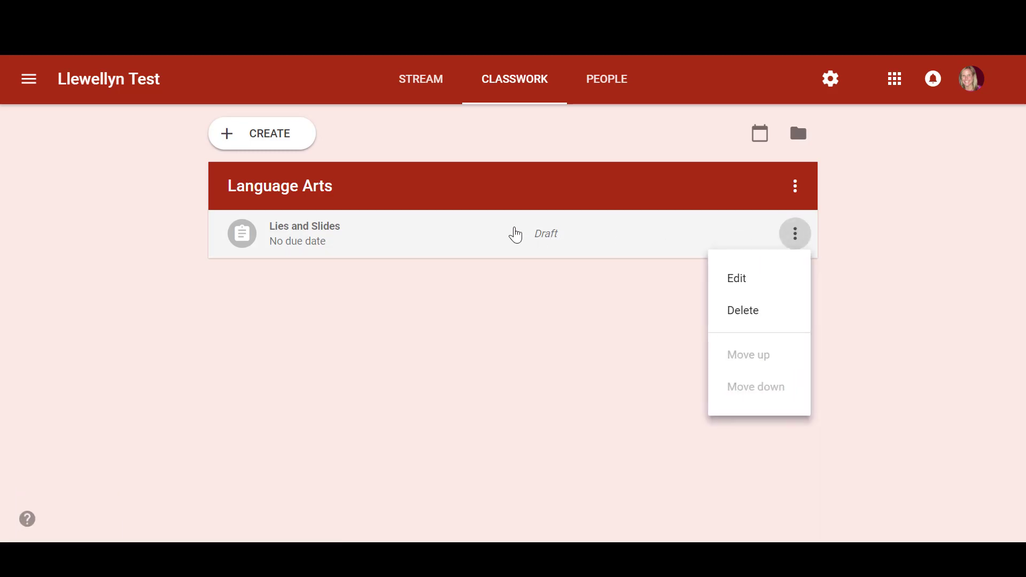
pyautogui.click(737, 278)
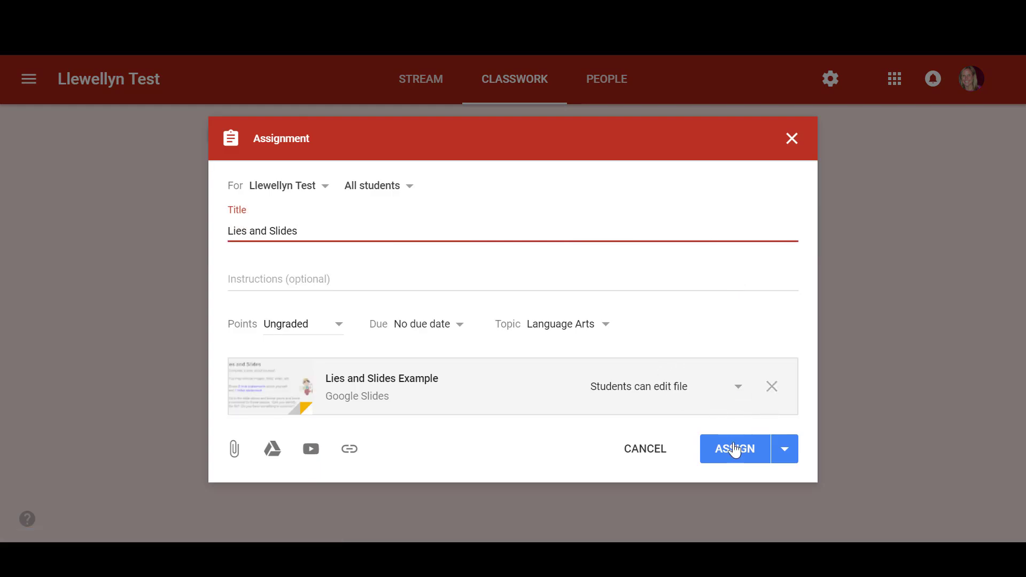
pyautogui.click(736, 450)
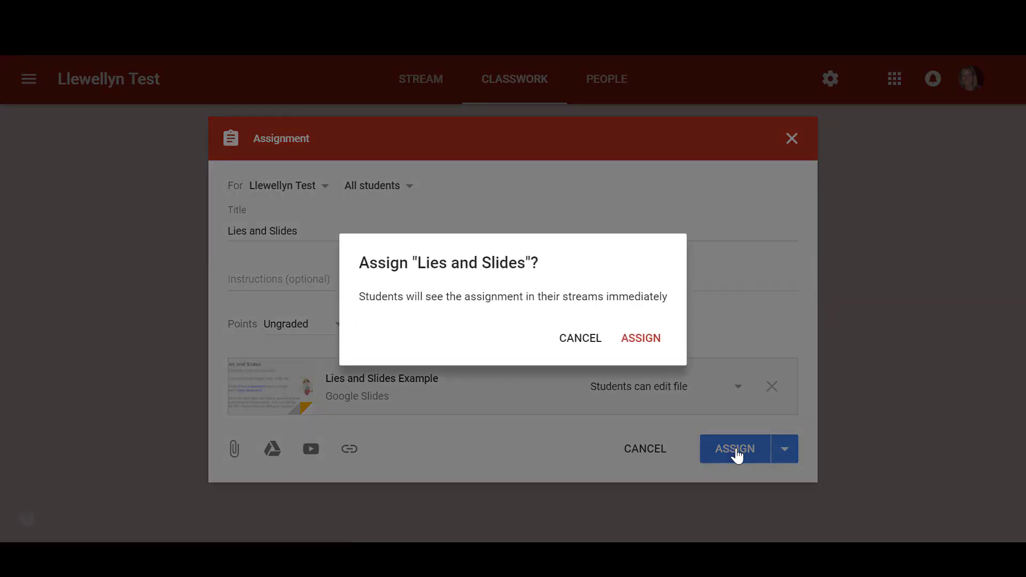
pyautogui.click(644, 341)
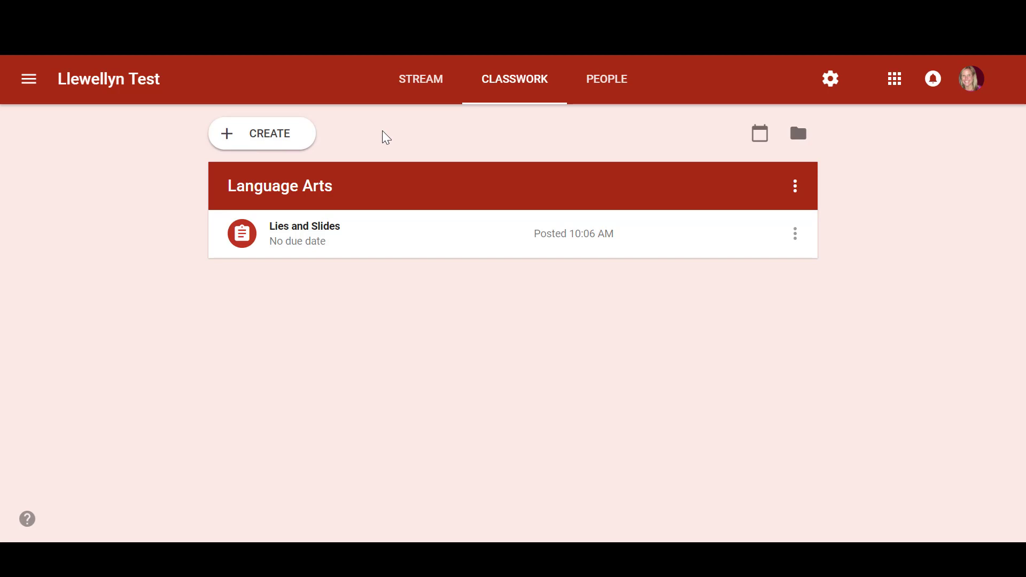
# Step: Add a new Classwork topic named "Math"
pyautogui.click(287, 138)
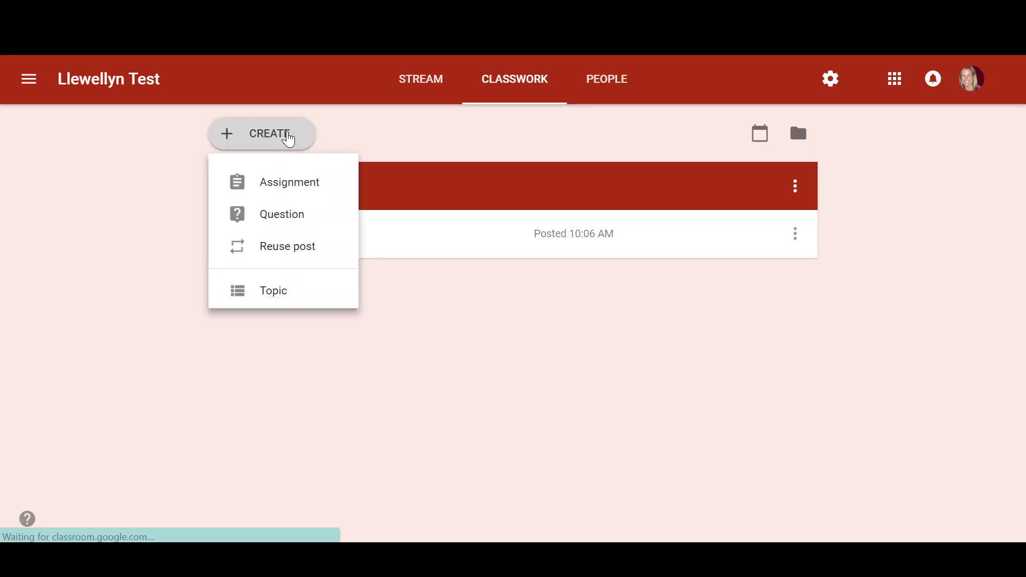
pyautogui.click(277, 301)
pyautogui.write('Math')
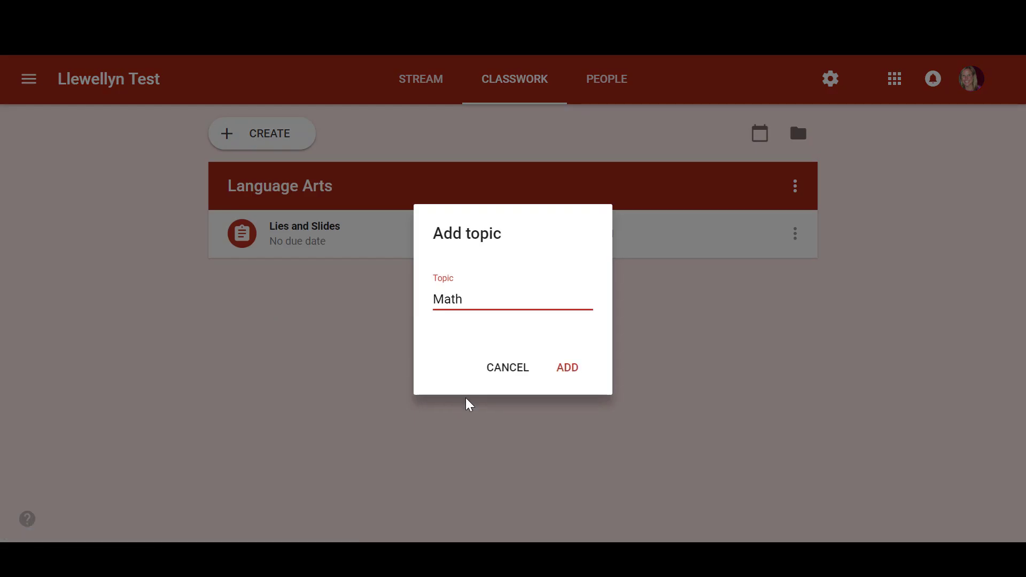
pyautogui.click(566, 369)
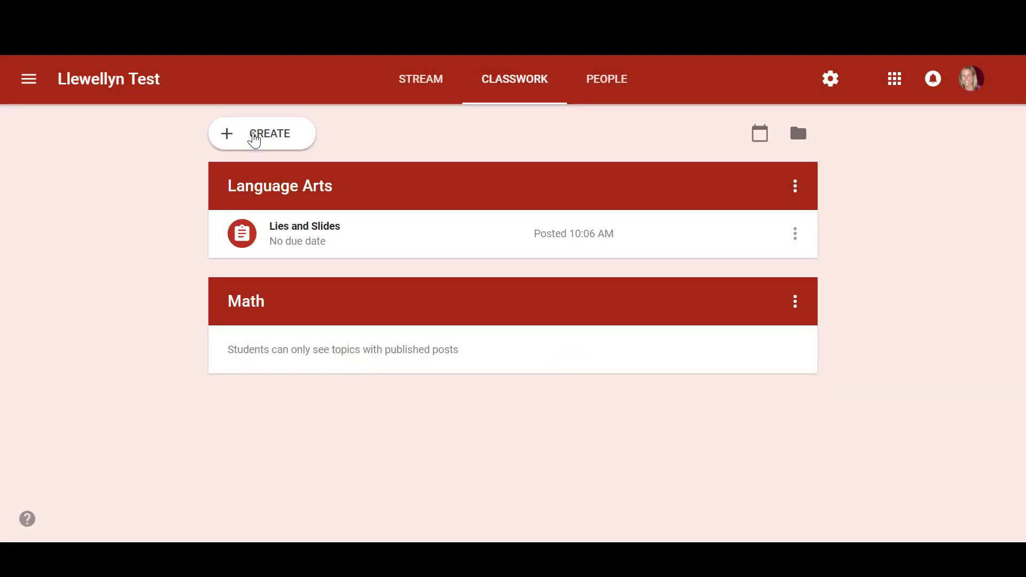
# Step: Add a new Classwork topic named "Social Studies"
pyautogui.click(252, 136)
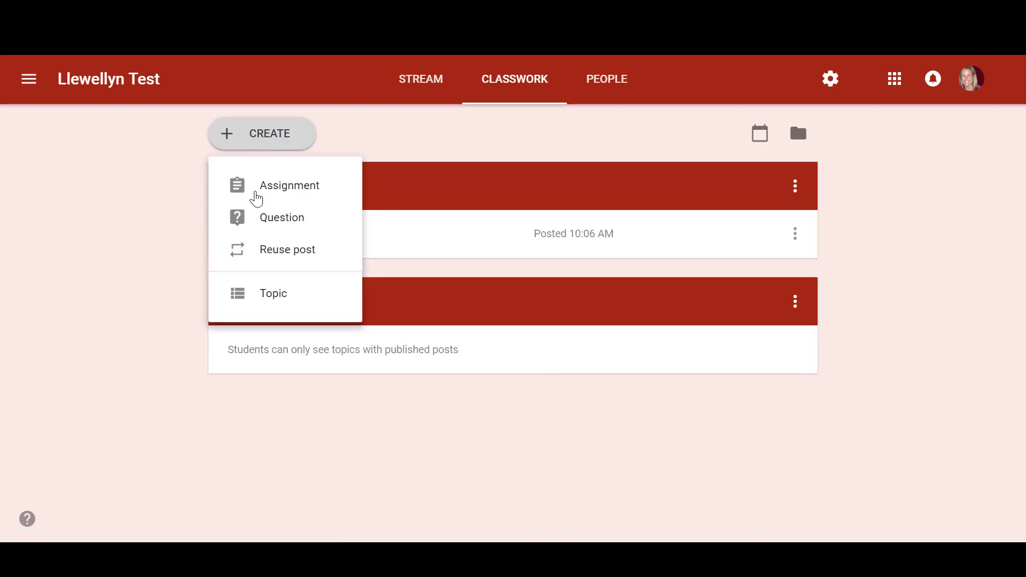
pyautogui.click(274, 287)
pyautogui.write('Social Studies')
pyautogui.click(567, 369)
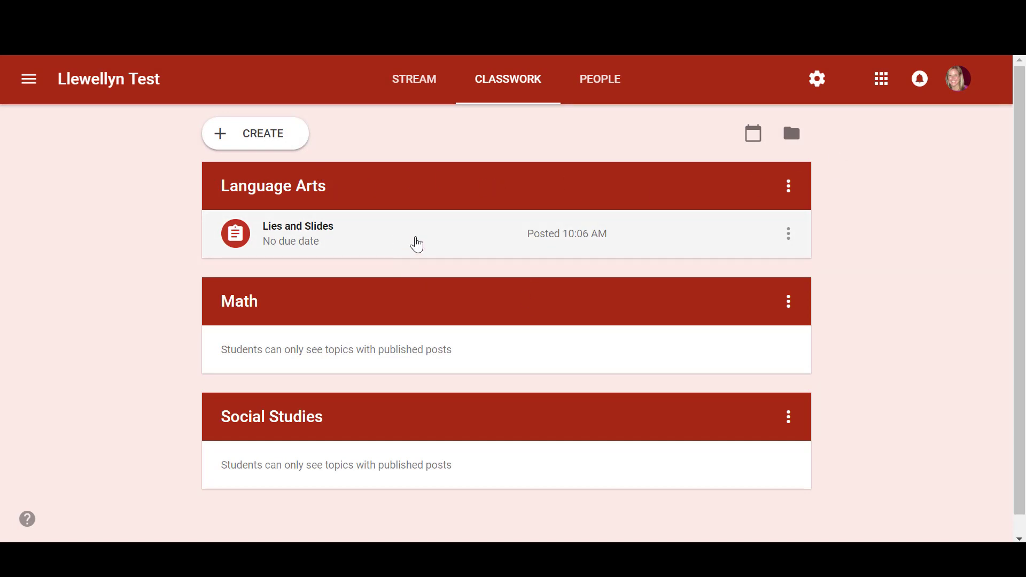
# Step: Reorder the Classwork topics by moving Language Arts down one place and Social Studies up one place
pyautogui.click(789, 185)
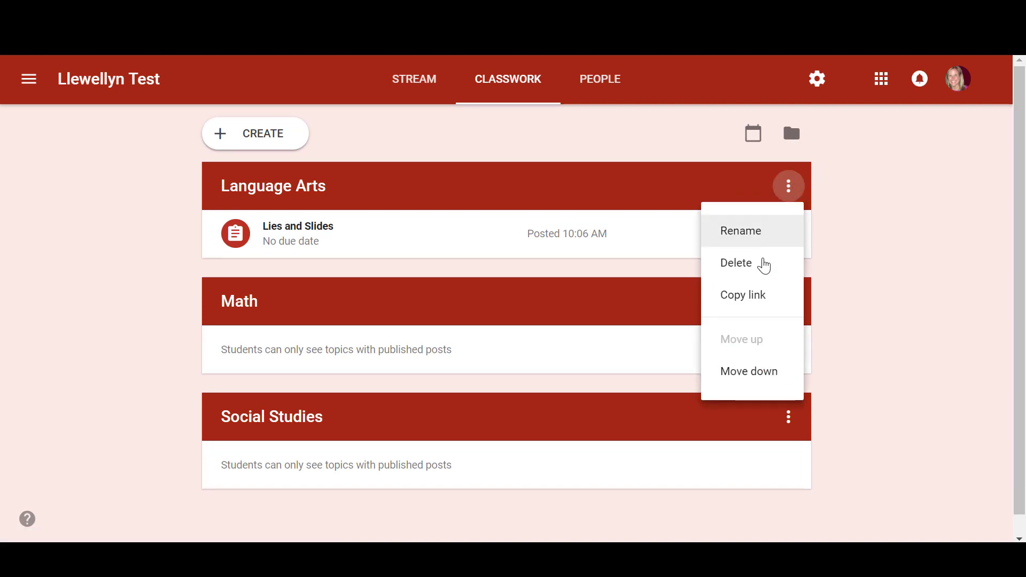
pyautogui.click(770, 373)
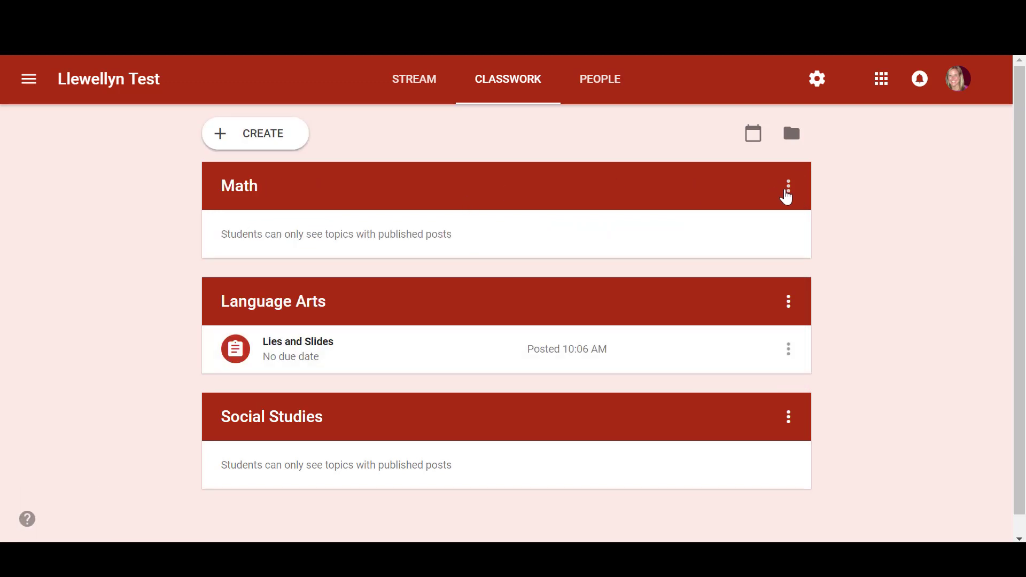
pyautogui.click(788, 420)
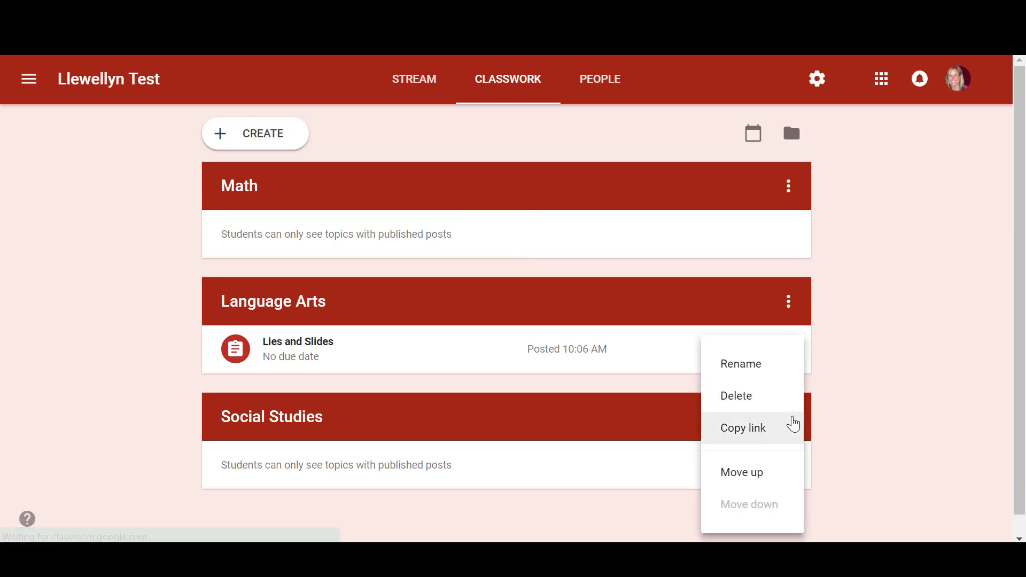
pyautogui.click(782, 472)
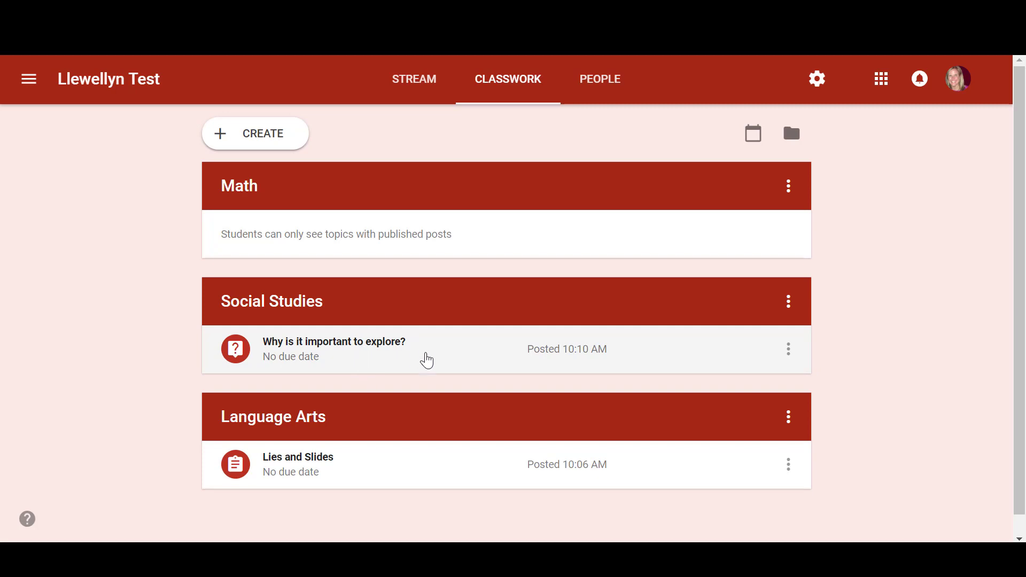
# Step: View the available options for the "Why is it important to explore?" question and close them without choosing any
pyautogui.click(789, 351)
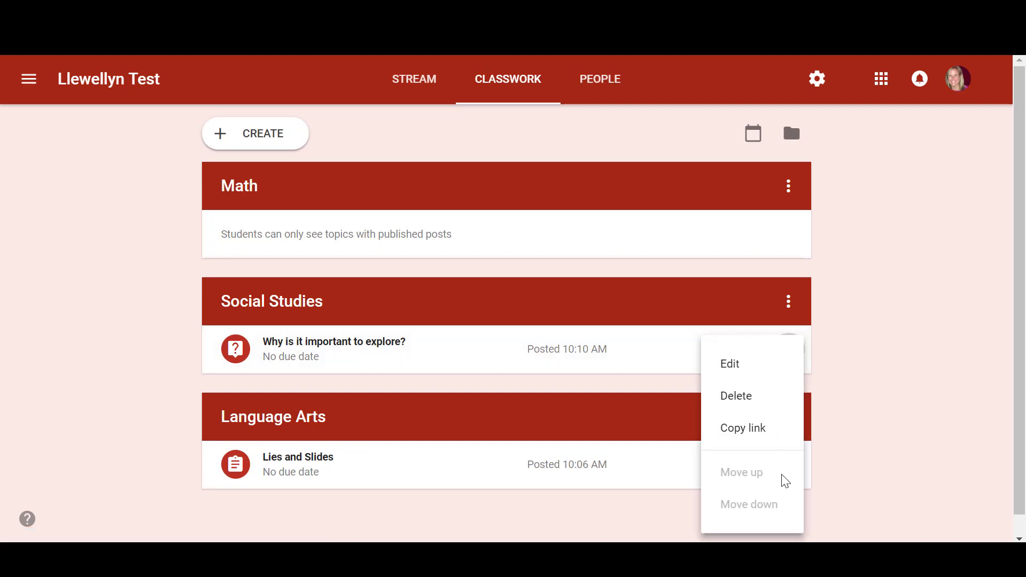
pyautogui.click(901, 282)
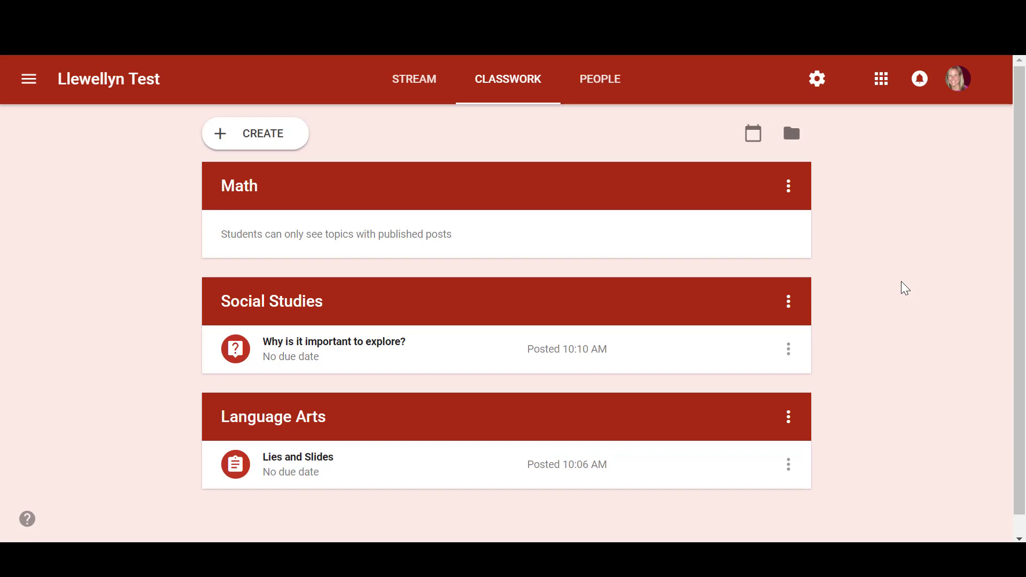
# Step: Look through the classes and the 2018-19 class's posts available for reuse, and leave without reusing a post
pyautogui.click(251, 133)
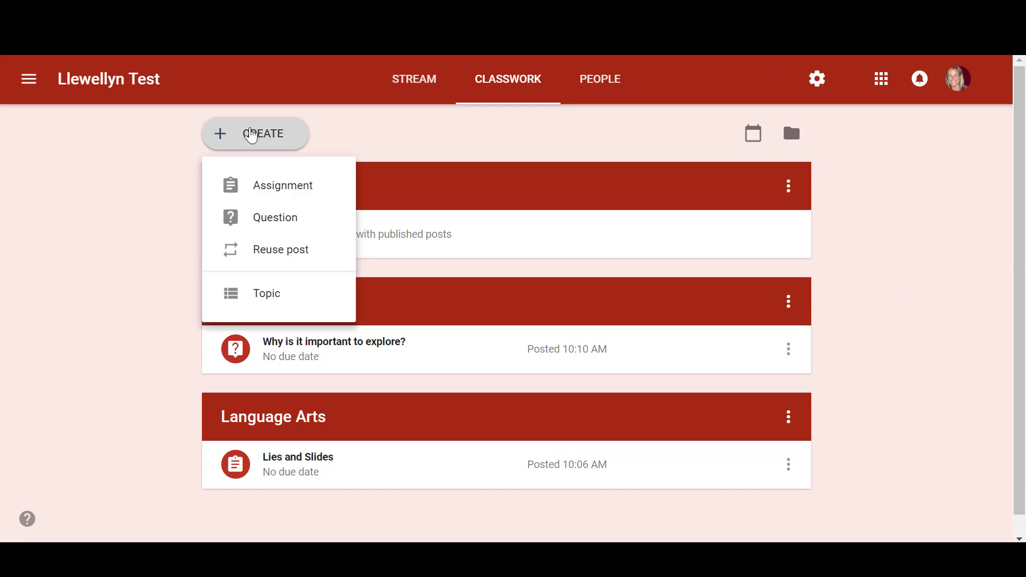
pyautogui.click(310, 262)
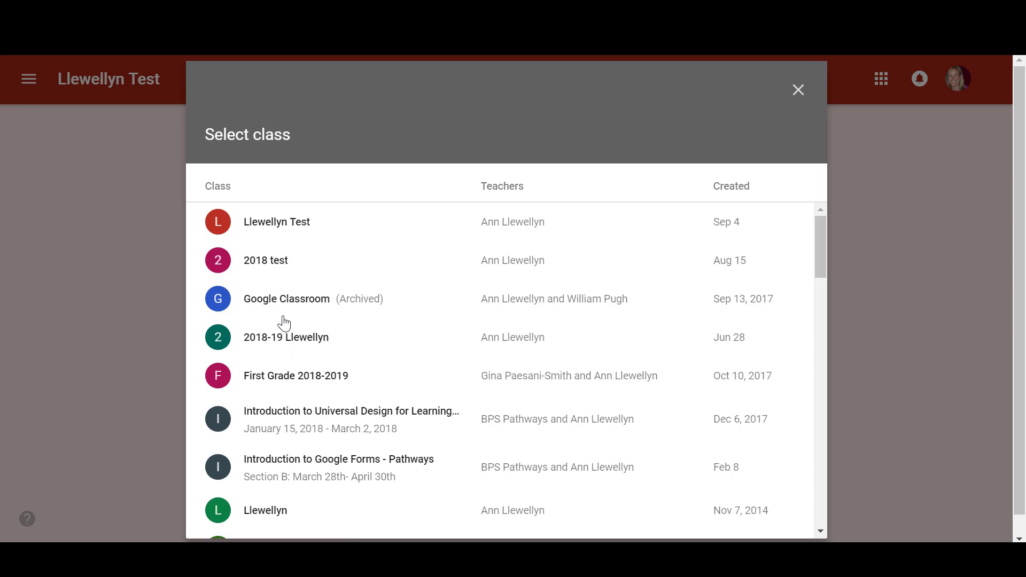
pyautogui.click(284, 340)
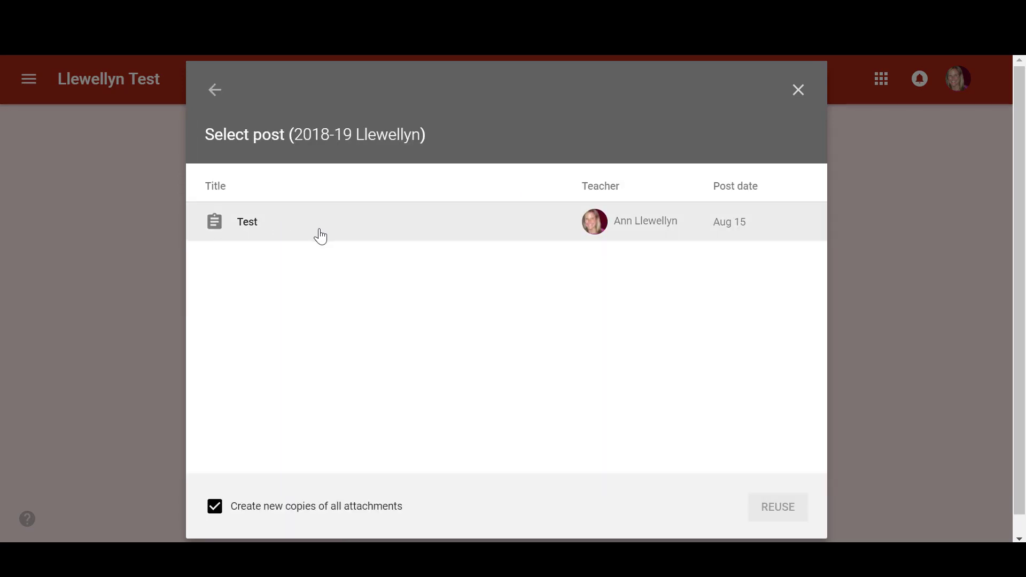
pyautogui.click(214, 91)
pyautogui.click(796, 91)
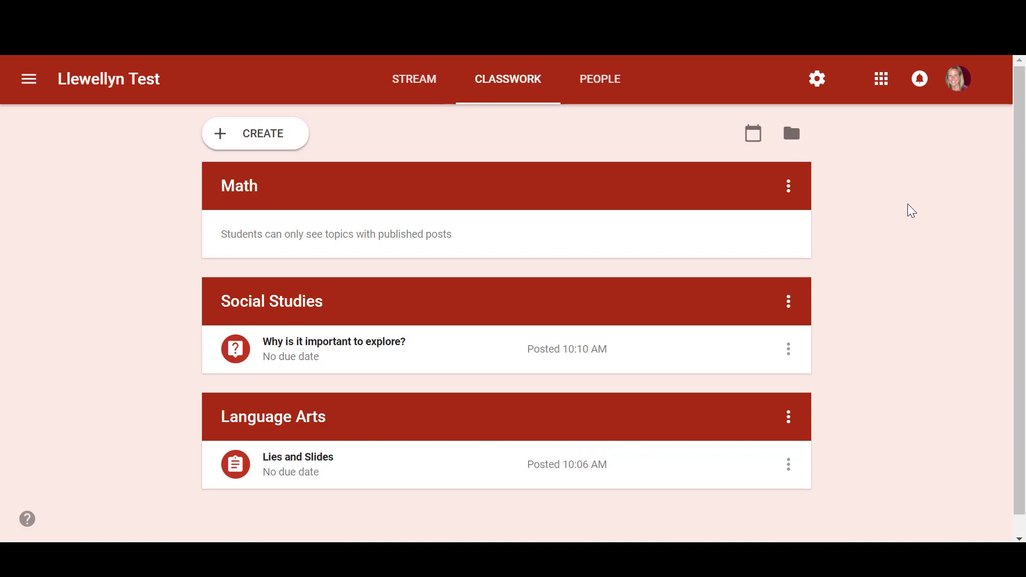
# Step: Compare how the posted question and assignment appear in the Stream and in Classwork, ending in the Stream
pyautogui.click(413, 87)
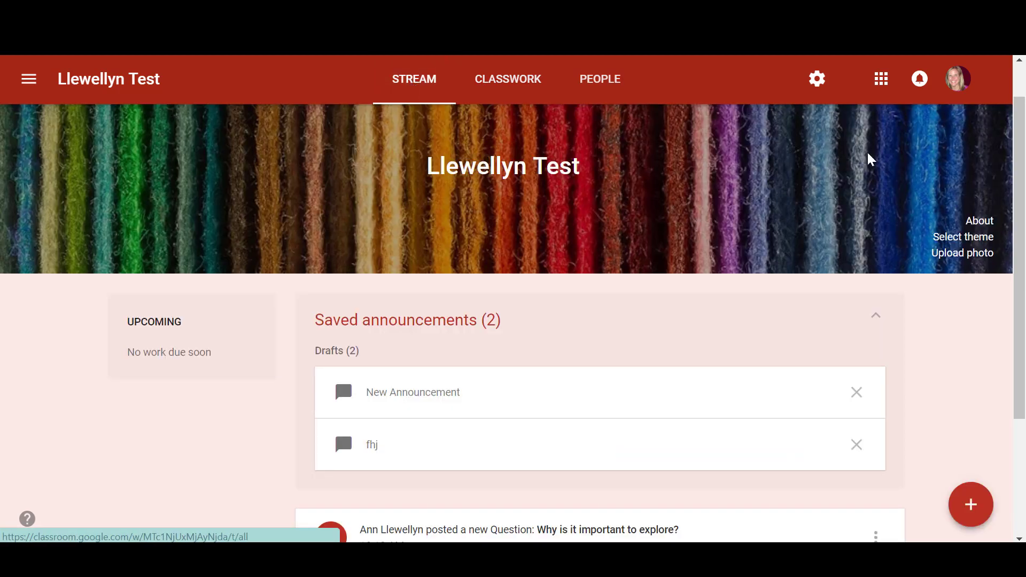
pyautogui.moveTo(1021, 147); pyautogui.dragTo(1020, 283)
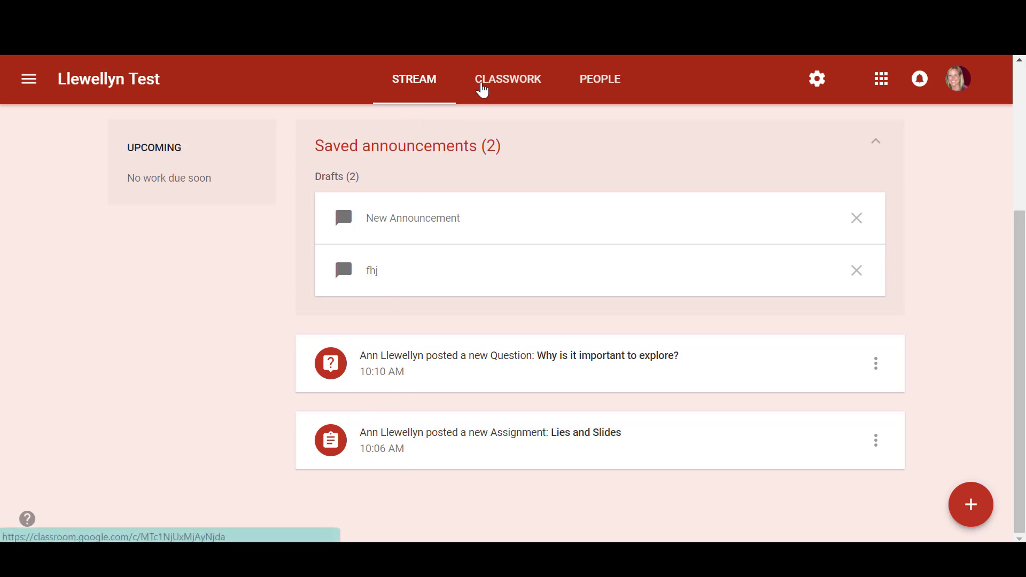
pyautogui.click(505, 86)
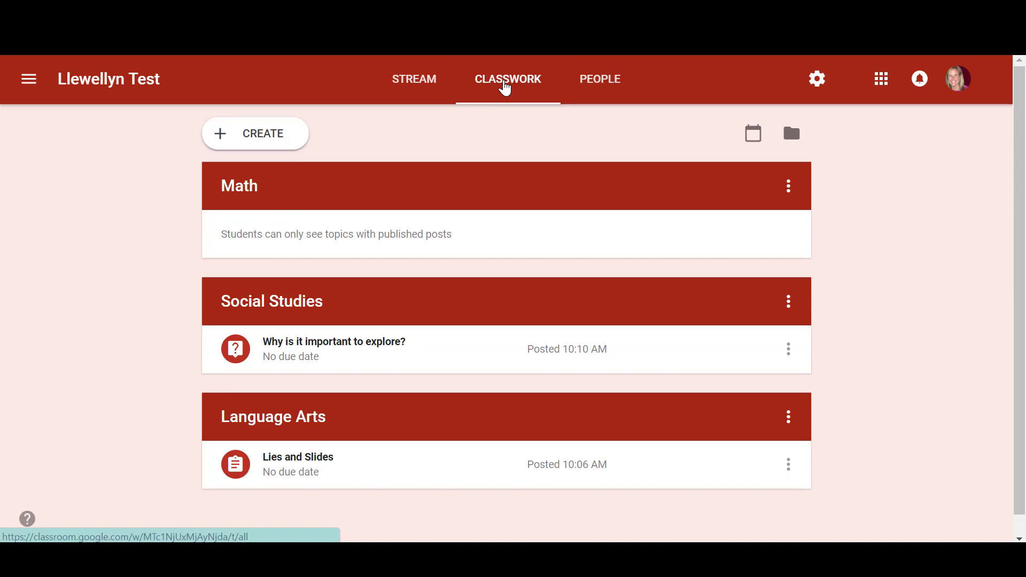
pyautogui.click(415, 80)
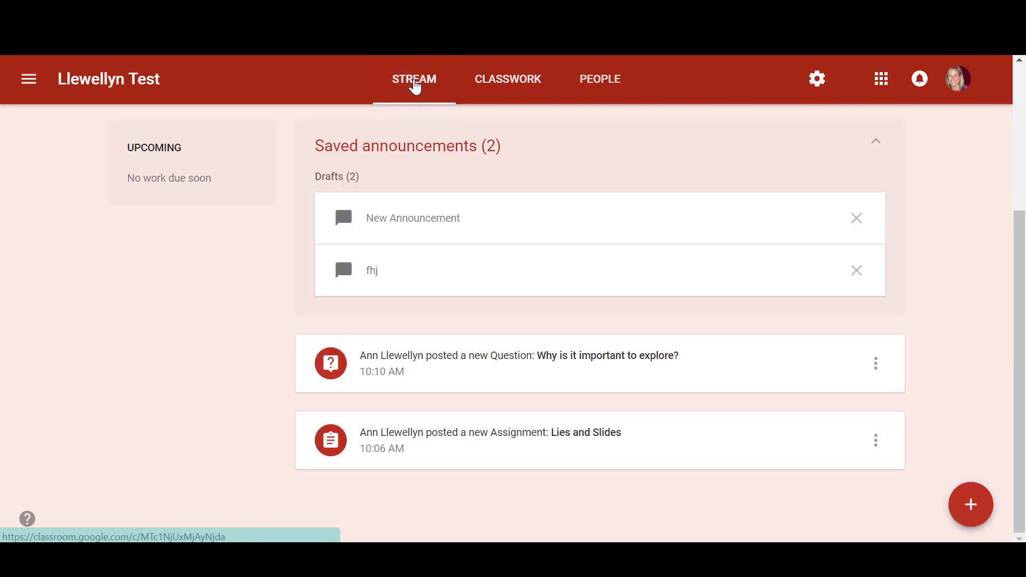